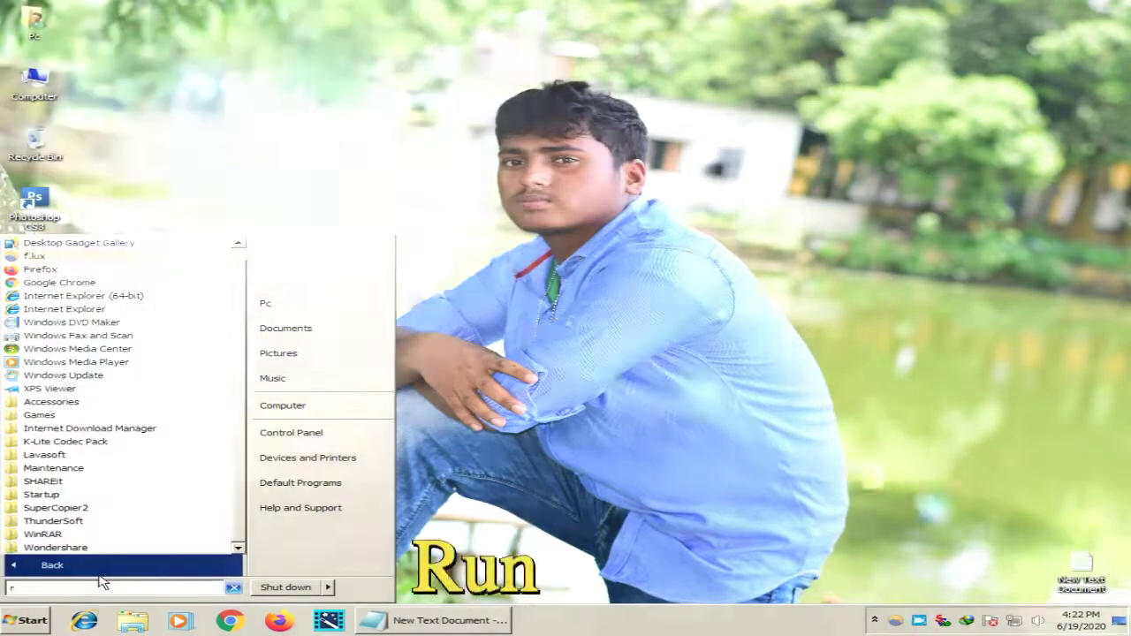
# - Find the Run program by searching for "run" and use it to open the %temp% folder
pyautogui.write('run')
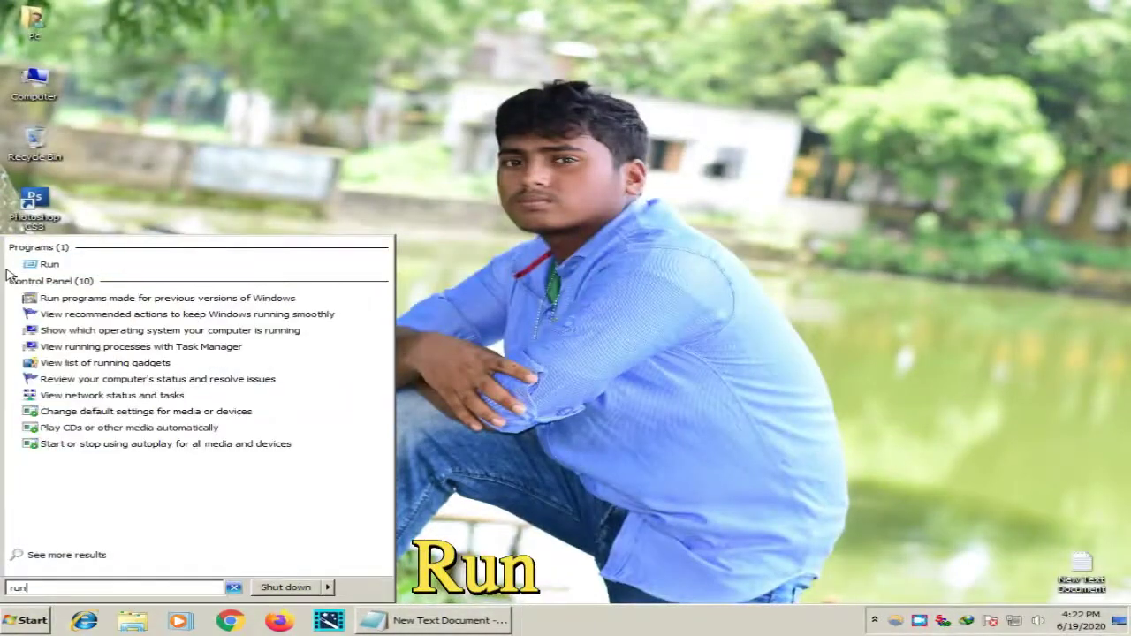
pyautogui.click(55, 269)
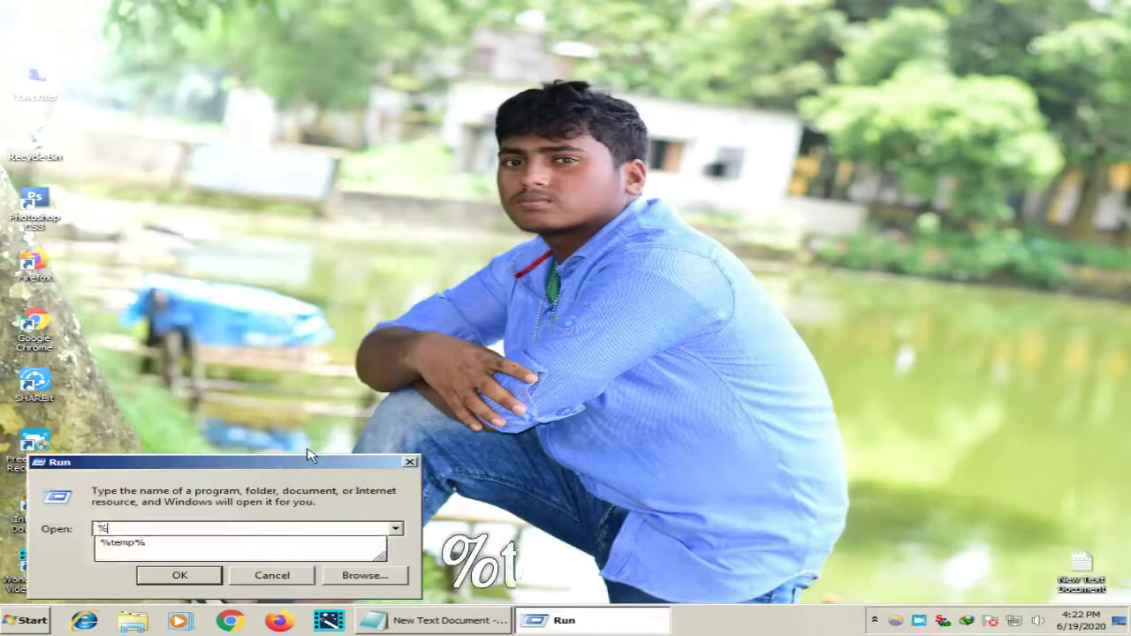
pyautogui.write('%temp')
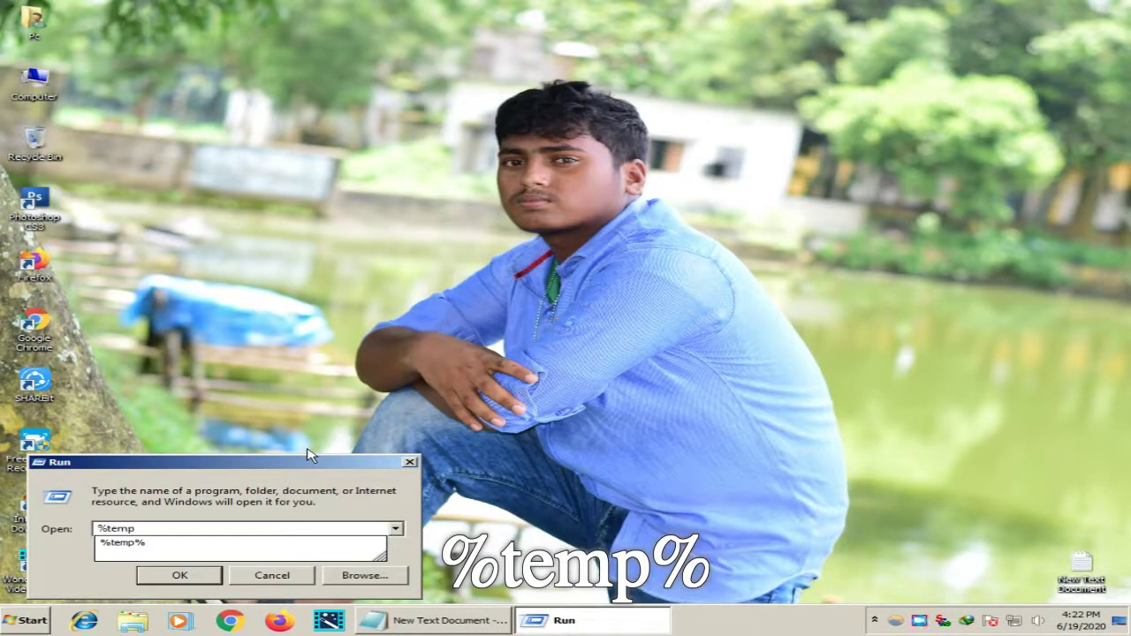
pyautogui.write('%')
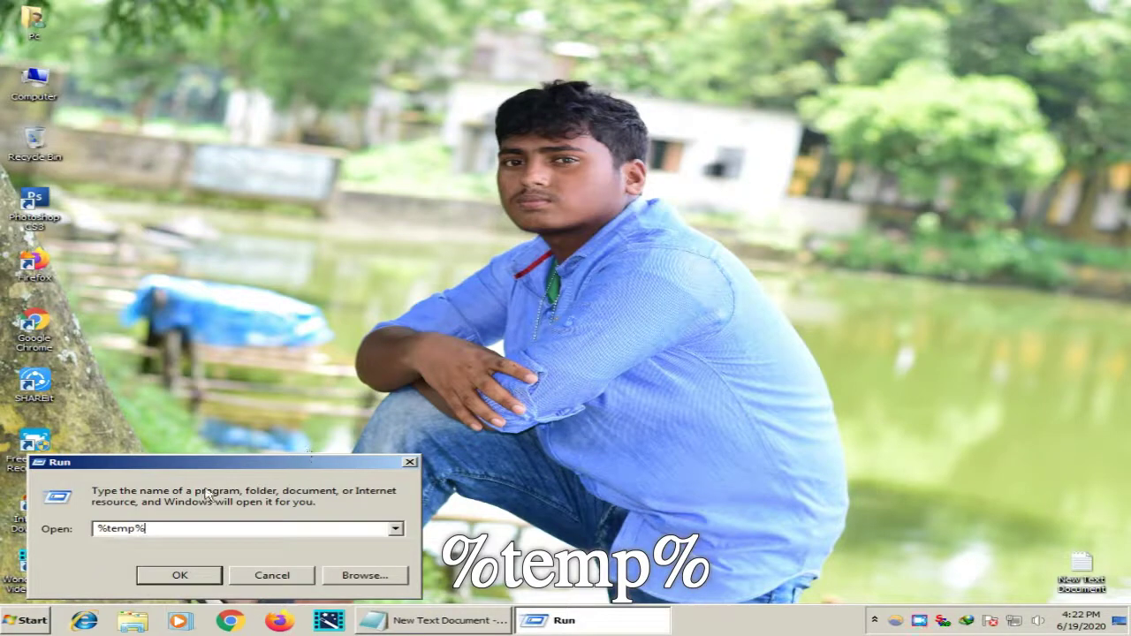
pyautogui.moveTo(165, 528); pyautogui.dragTo(94, 528)
pyautogui.click(162, 529)
pyautogui.moveTo(99, 528); pyautogui.dragTo(145, 528)
pyautogui.click(167, 529)
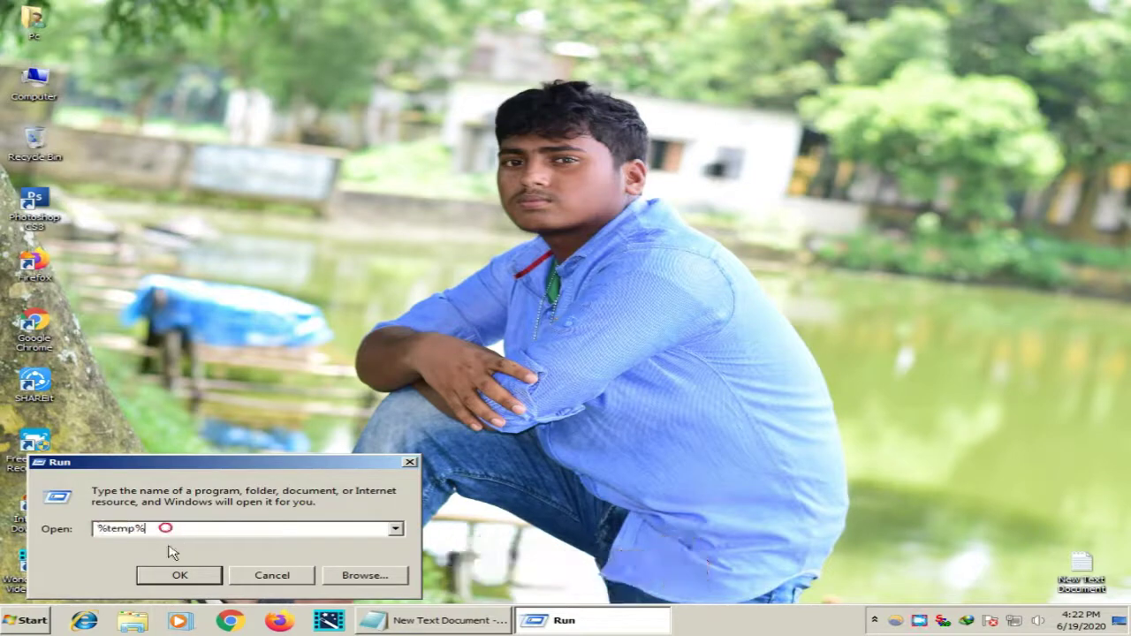
pyautogui.click(180, 577)
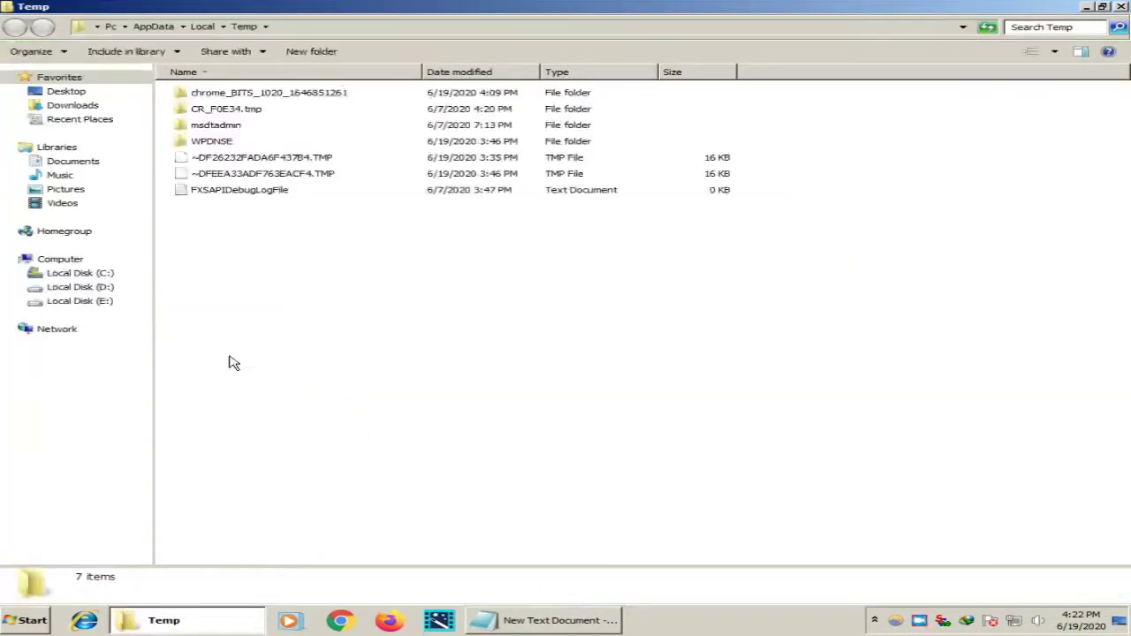
# - Move all files and folders in the Temp folder to the Recycle Bin and close the folder window
pyautogui.moveTo(341, 324); pyautogui.dragTo(345, 275)
pyautogui.moveTo(383, 270); pyautogui.dragTo(221, 87)
pyautogui.rightClick(221, 88)
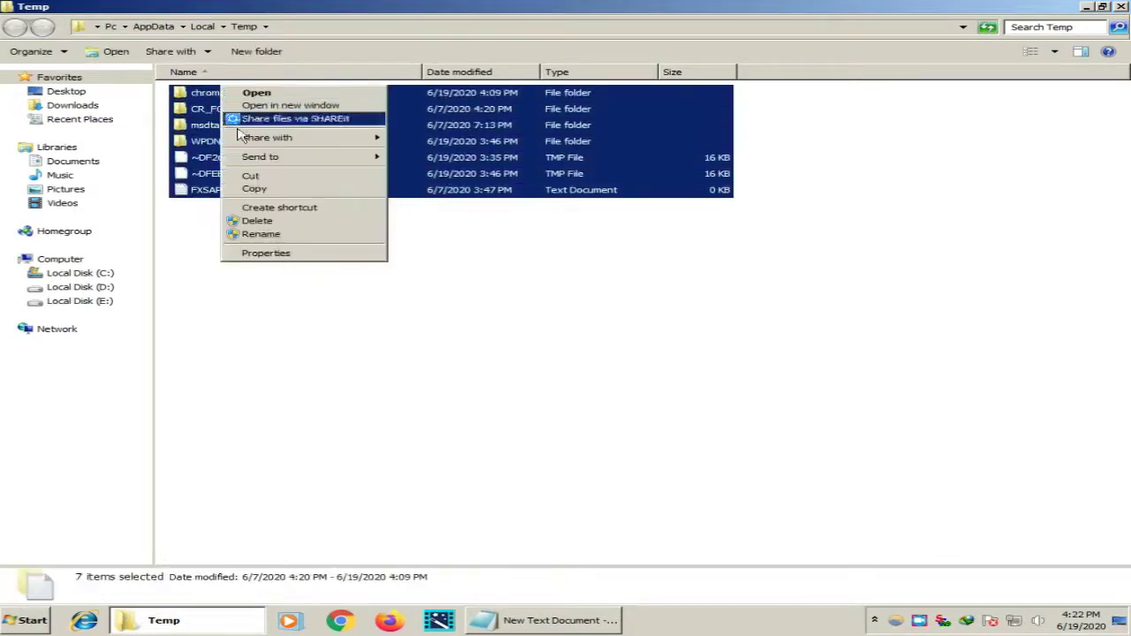
pyautogui.click(289, 223)
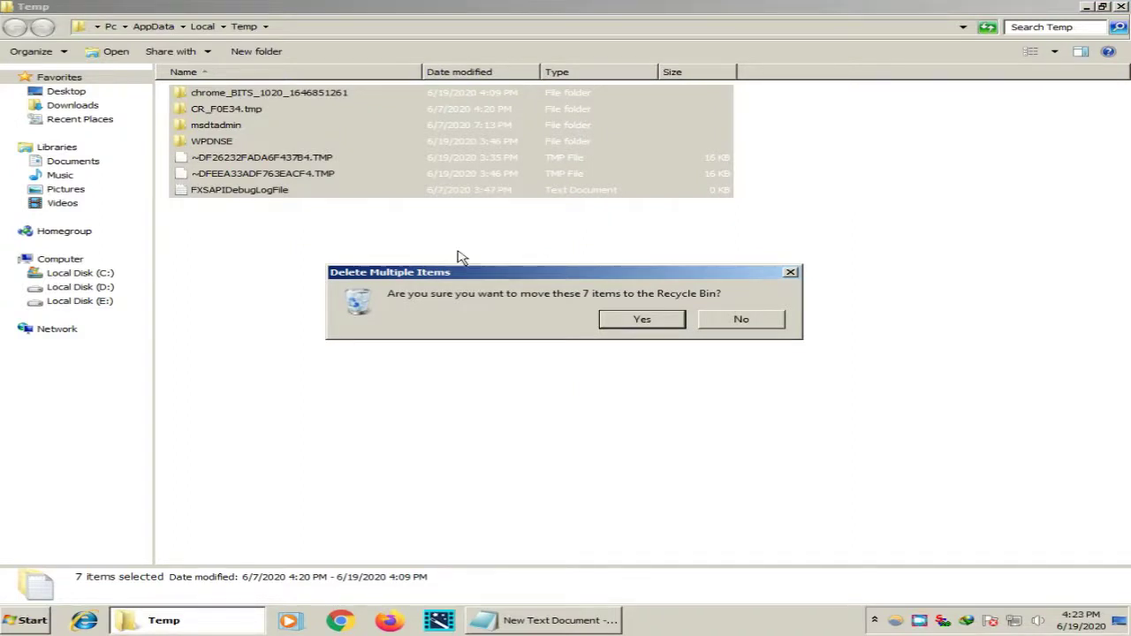
pyautogui.click(639, 320)
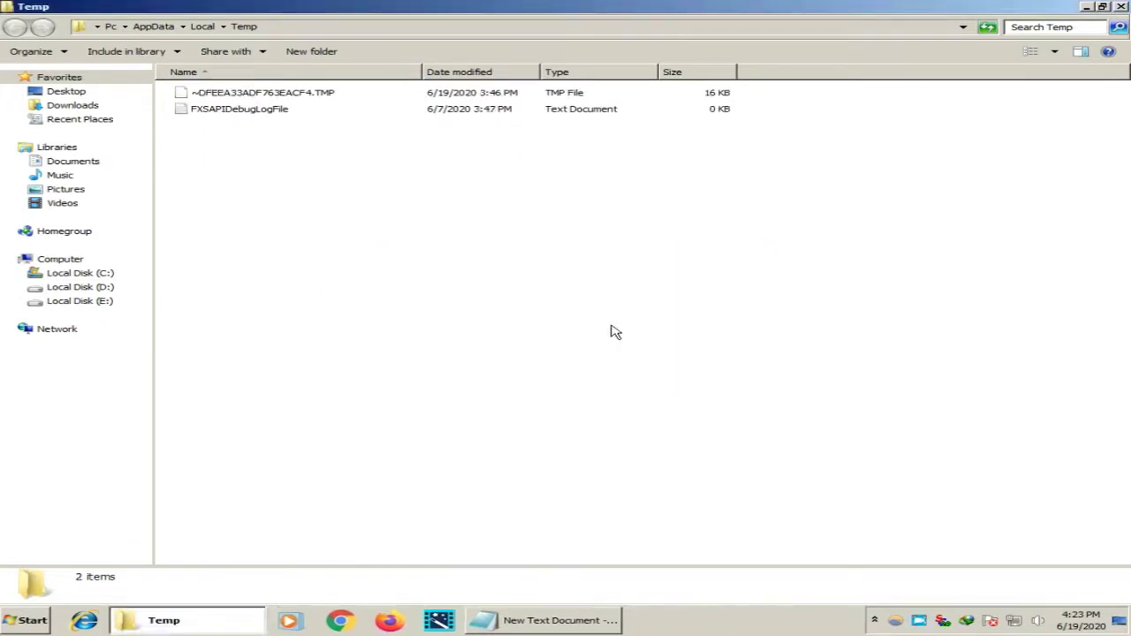
pyautogui.click(1123, 7)
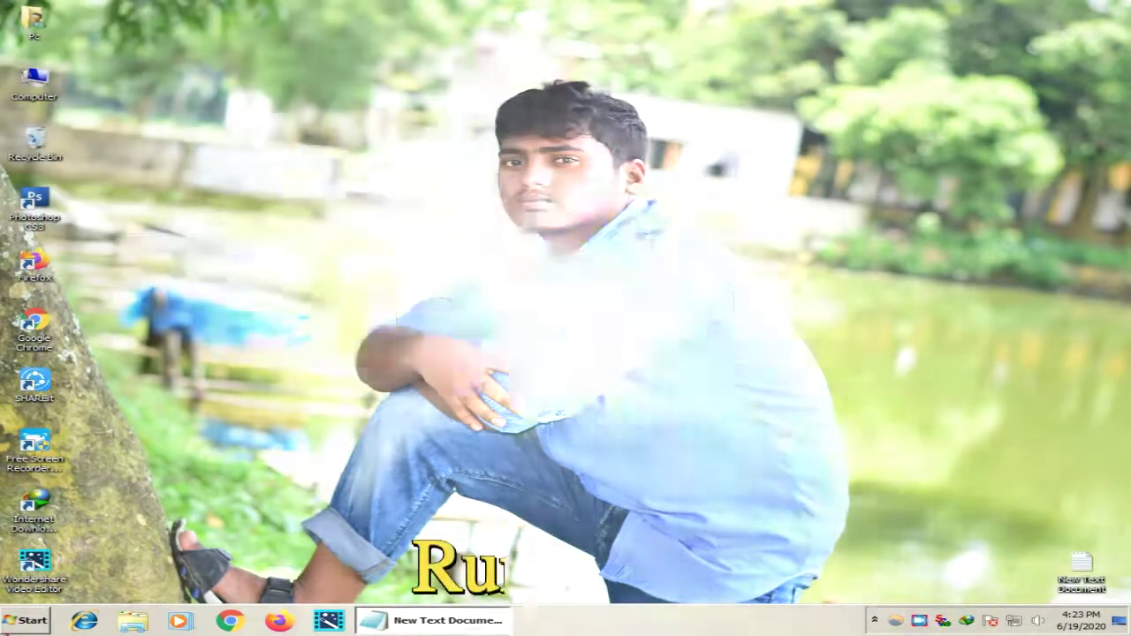
# - Open the Recent folder with the Run command "recent" and delete all of its shortcuts
pyautogui.press('super')
pyautogui.click(70, 585)
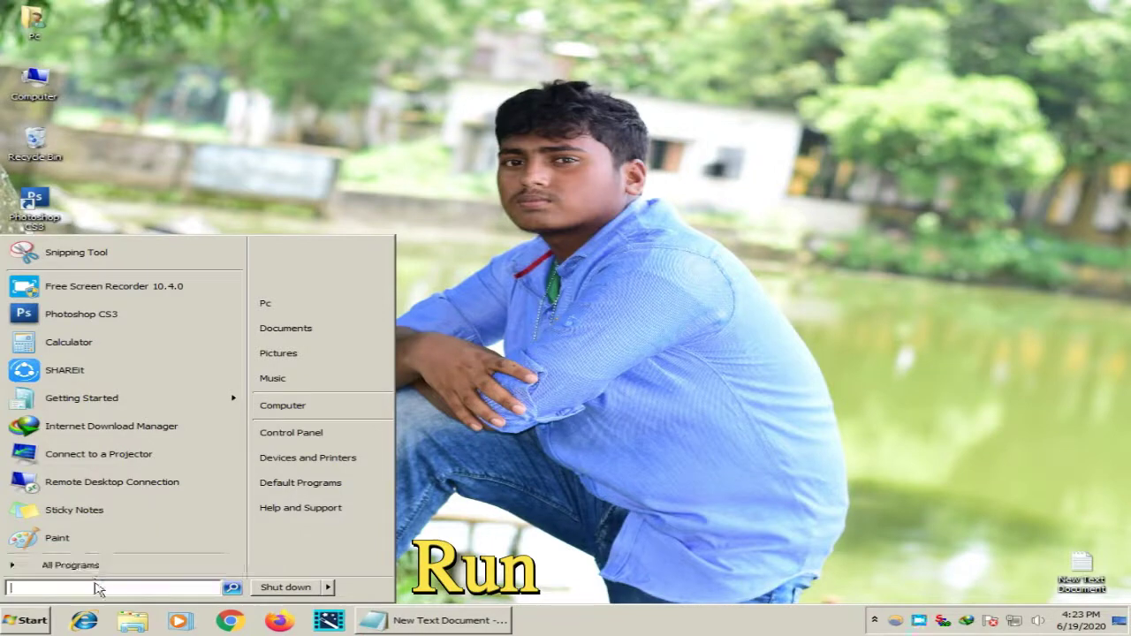
pyautogui.write('r')
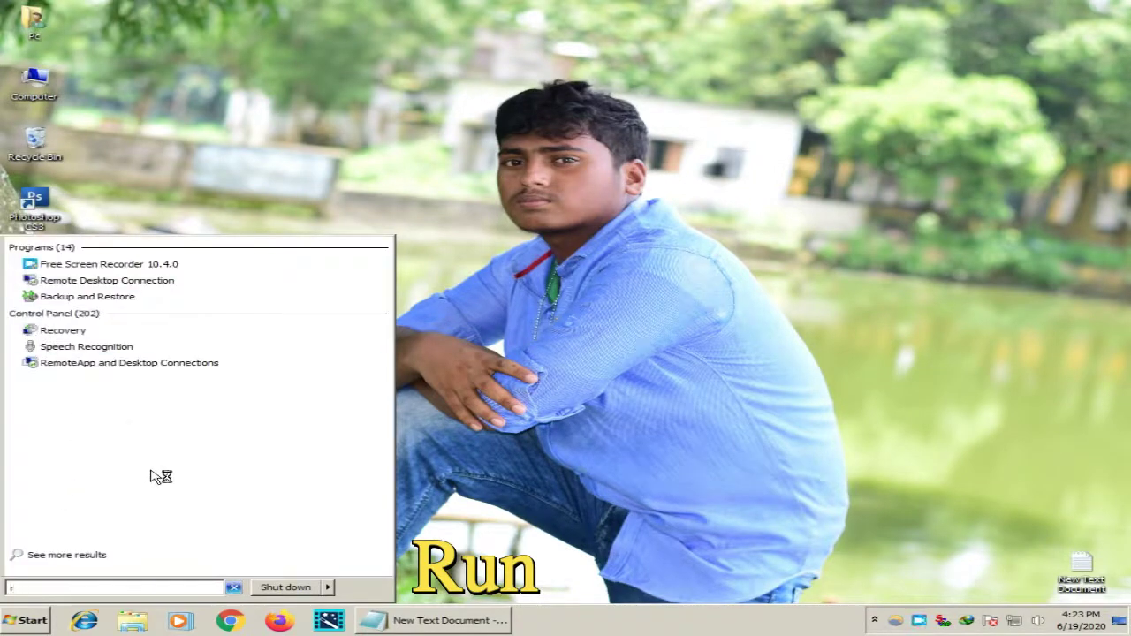
pyautogui.write('un')
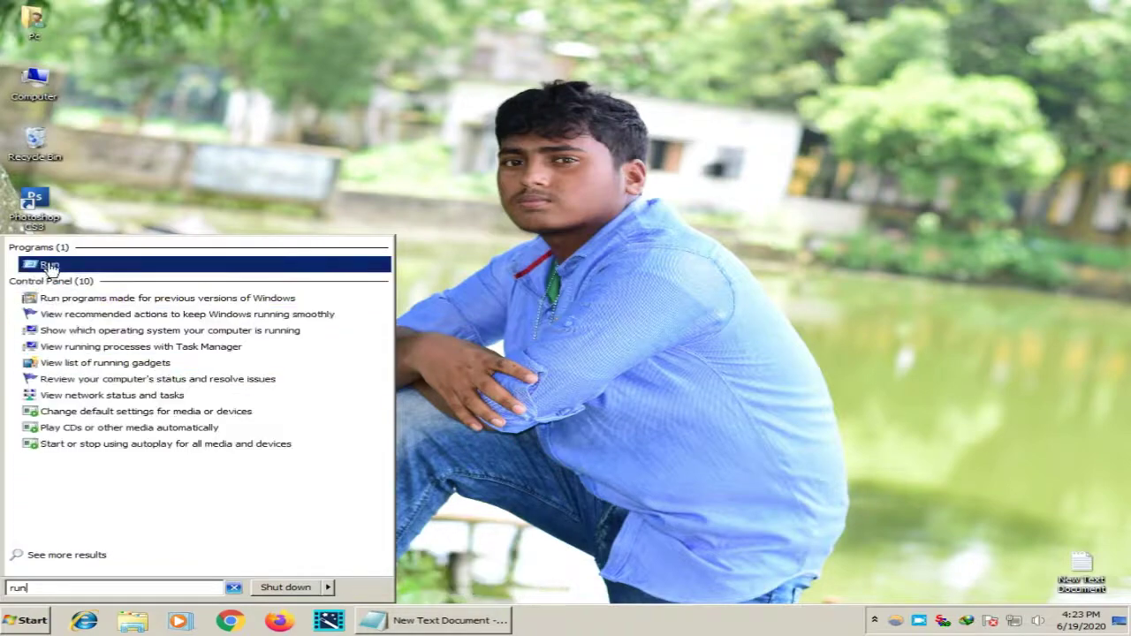
pyautogui.click(48, 264)
pyautogui.write('recent')
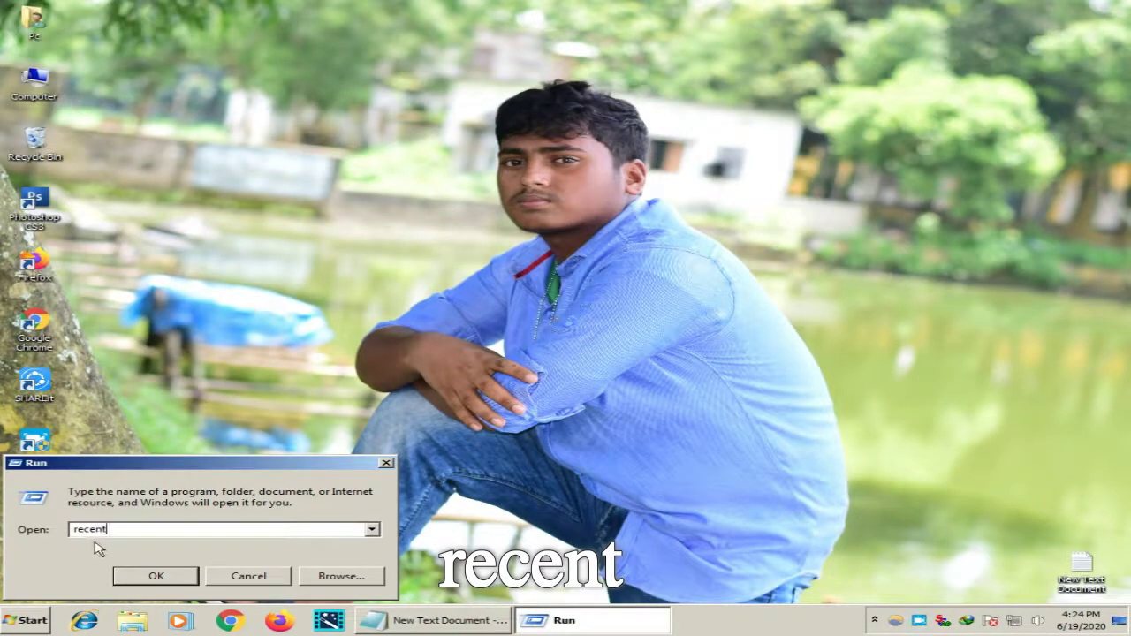
pyautogui.moveTo(122, 529); pyautogui.dragTo(117, 531)
pyautogui.click(125, 530)
pyautogui.click(160, 580)
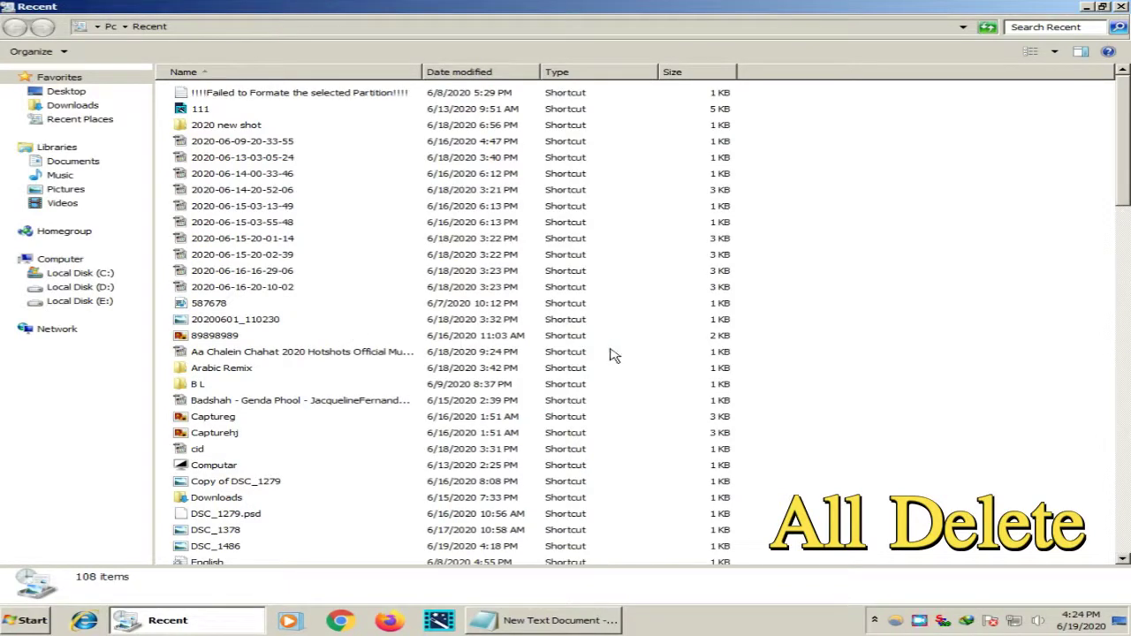
pyautogui.hotkey('ctrl', 'a')
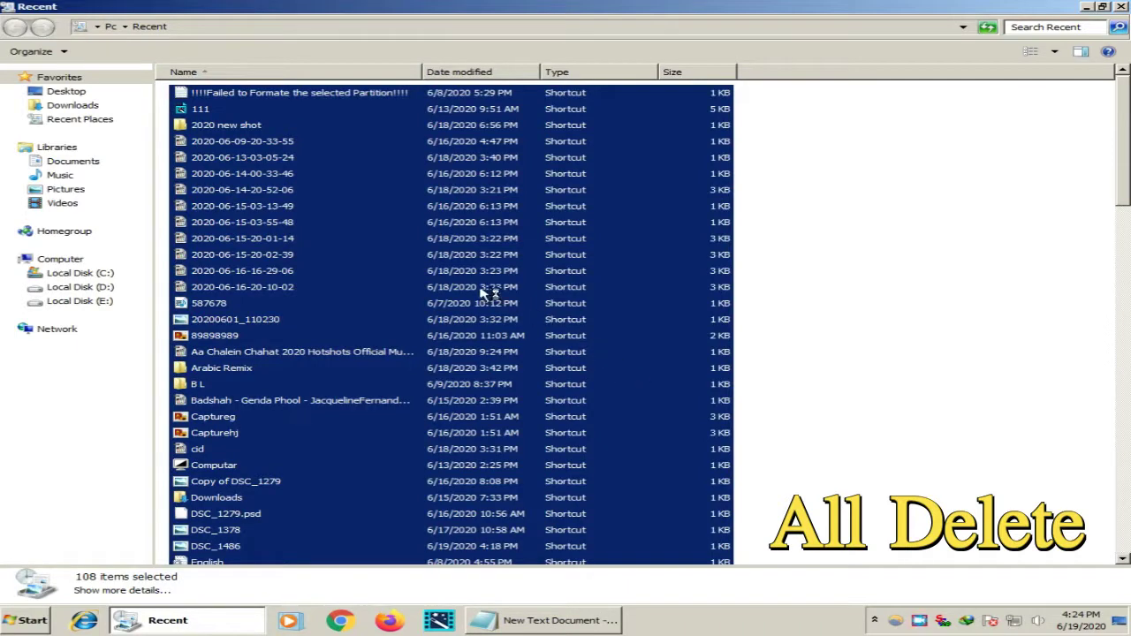
pyautogui.press('Delete')
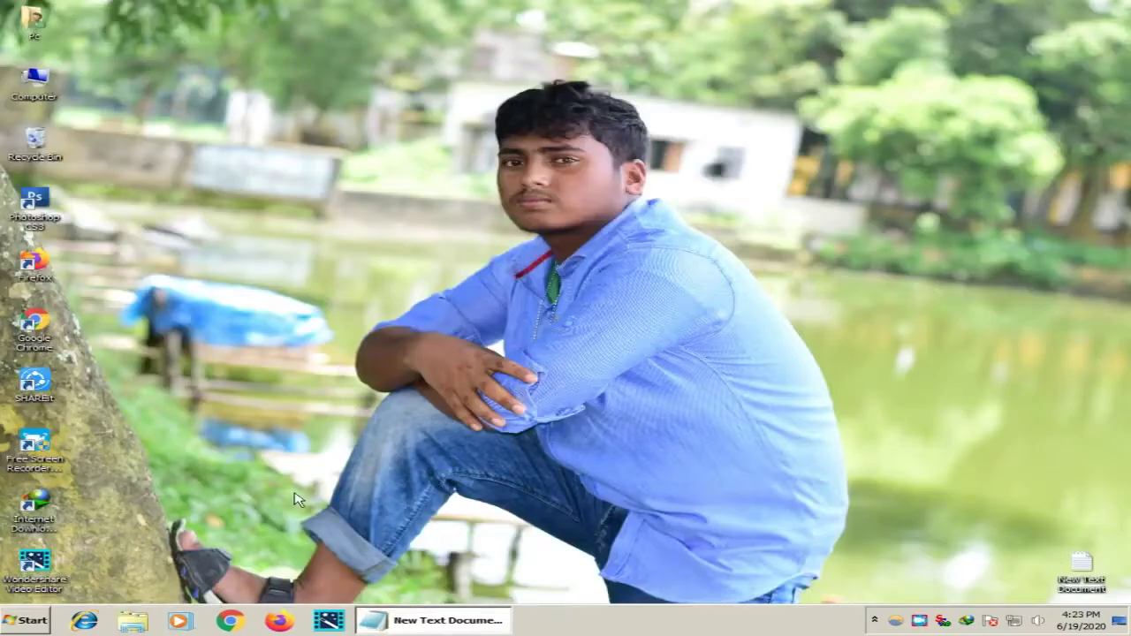
# - Open the Windows Prefetch folder by entering "prefetch" as the Run command
pyautogui.click(26, 620)
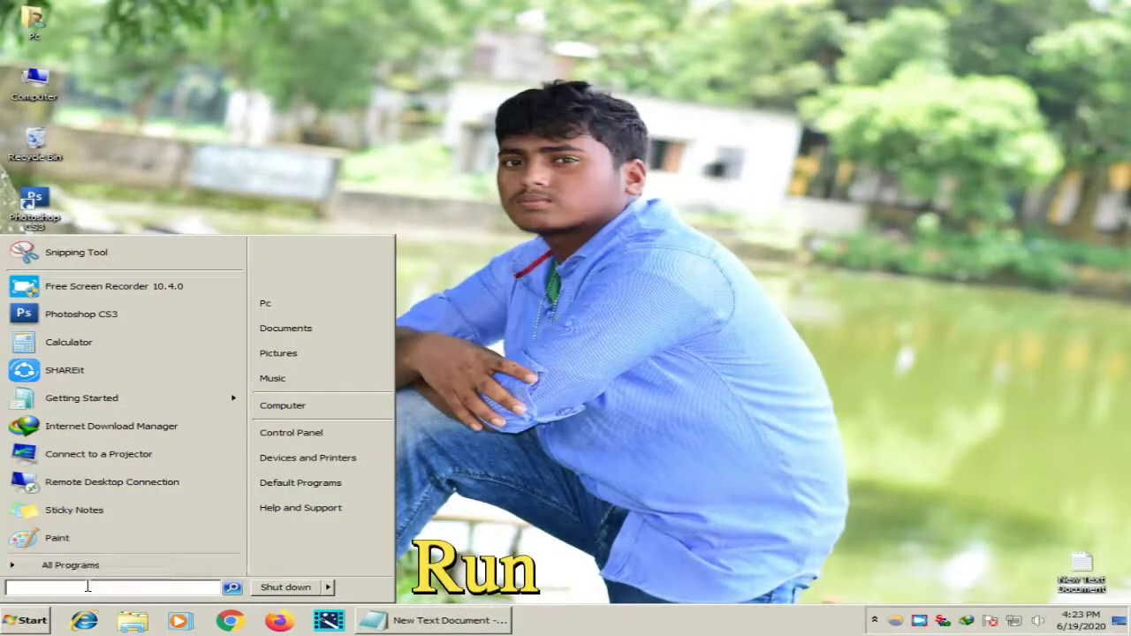
pyautogui.write('r')
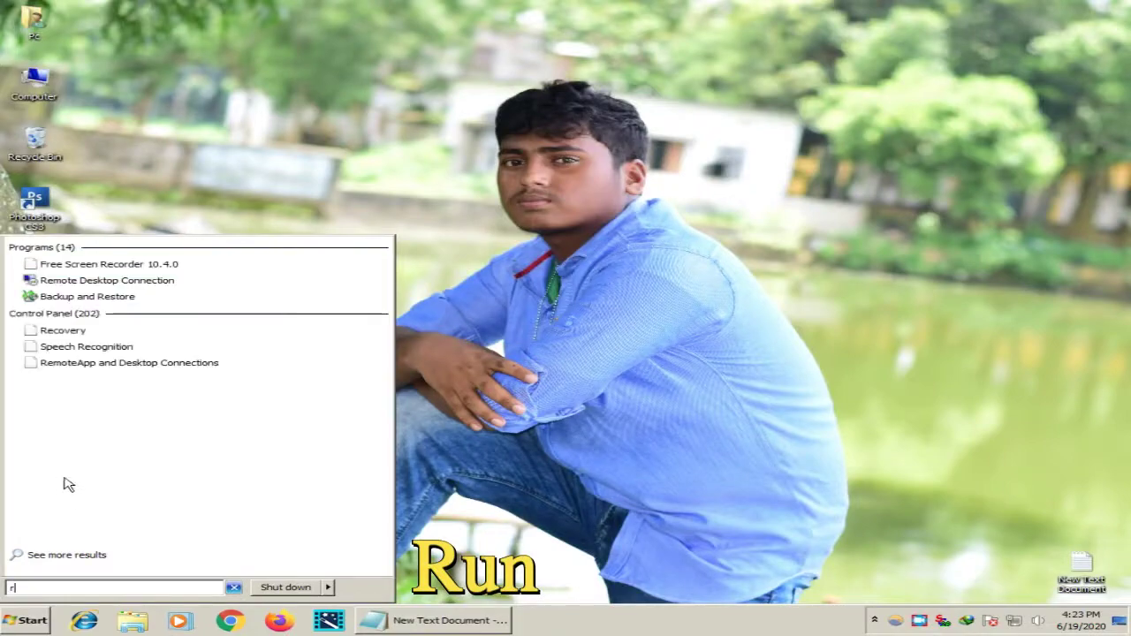
pyautogui.write('un')
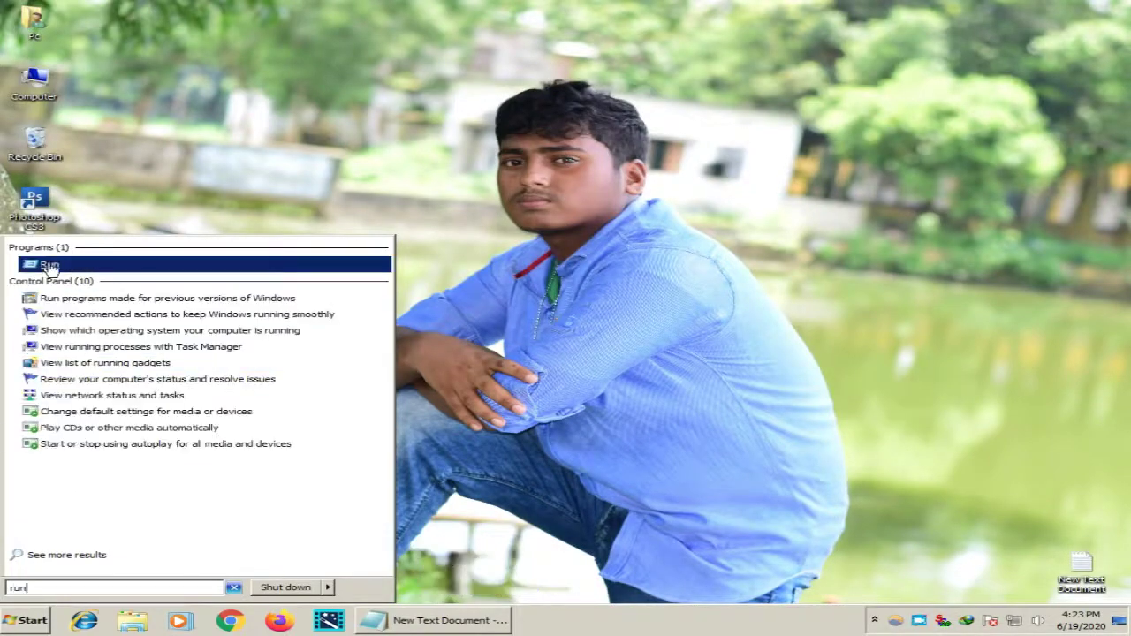
pyautogui.click(49, 265)
pyautogui.write('pr')
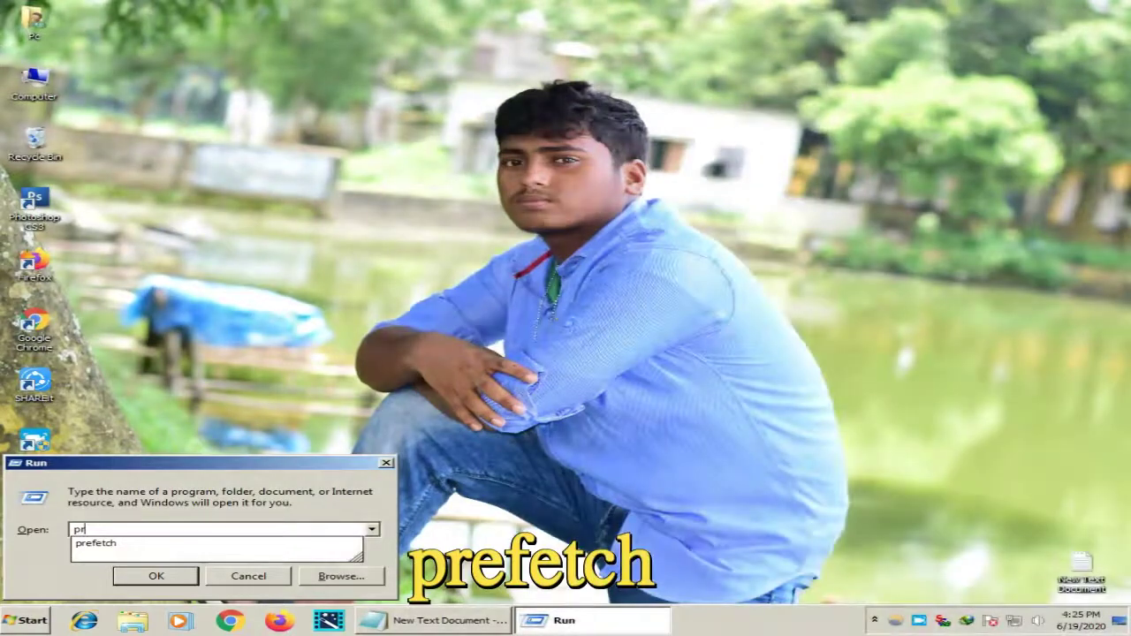
pyautogui.press('Down')
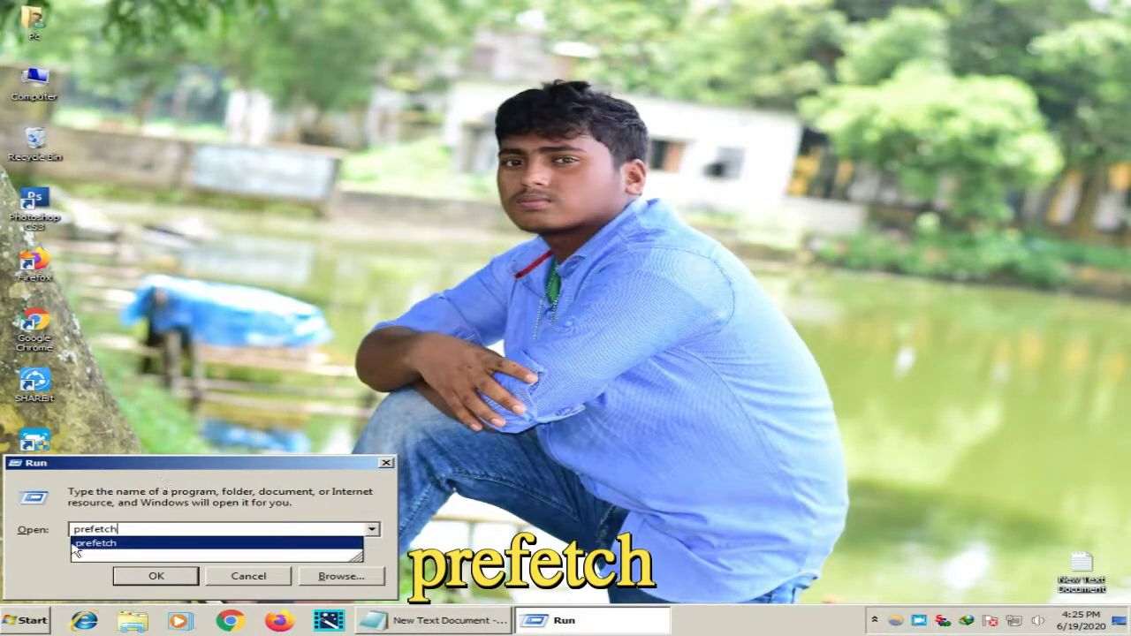
pyautogui.moveTo(75, 528); pyautogui.dragTo(137, 527)
pyautogui.click(137, 527)
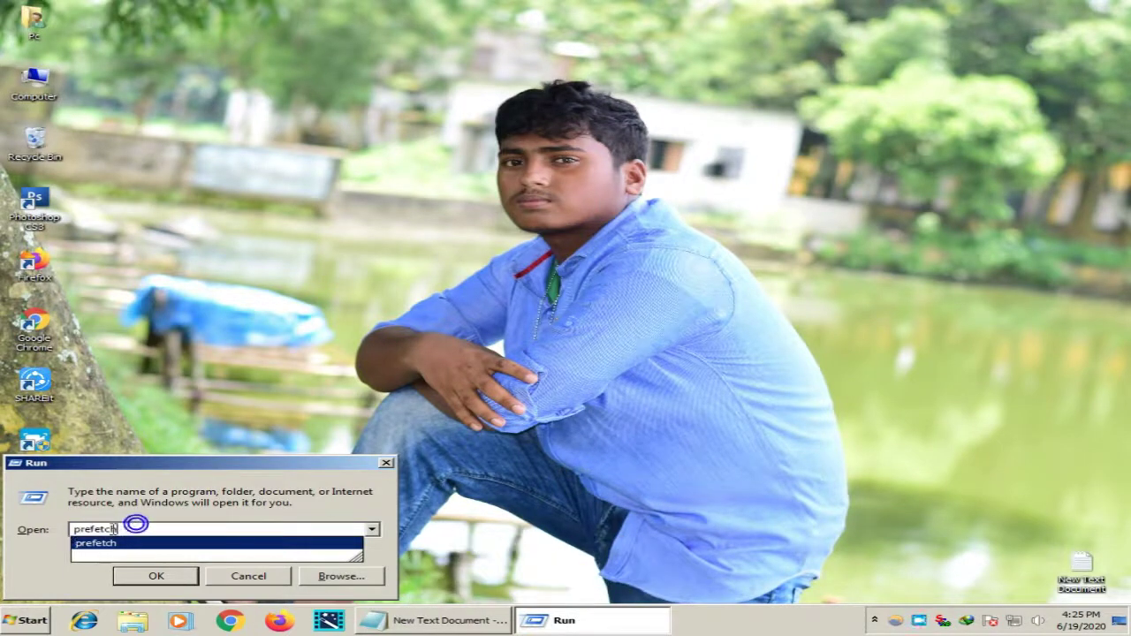
pyautogui.moveTo(78, 529); pyautogui.dragTo(125, 528)
pyautogui.click(124, 528)
pyautogui.click(154, 577)
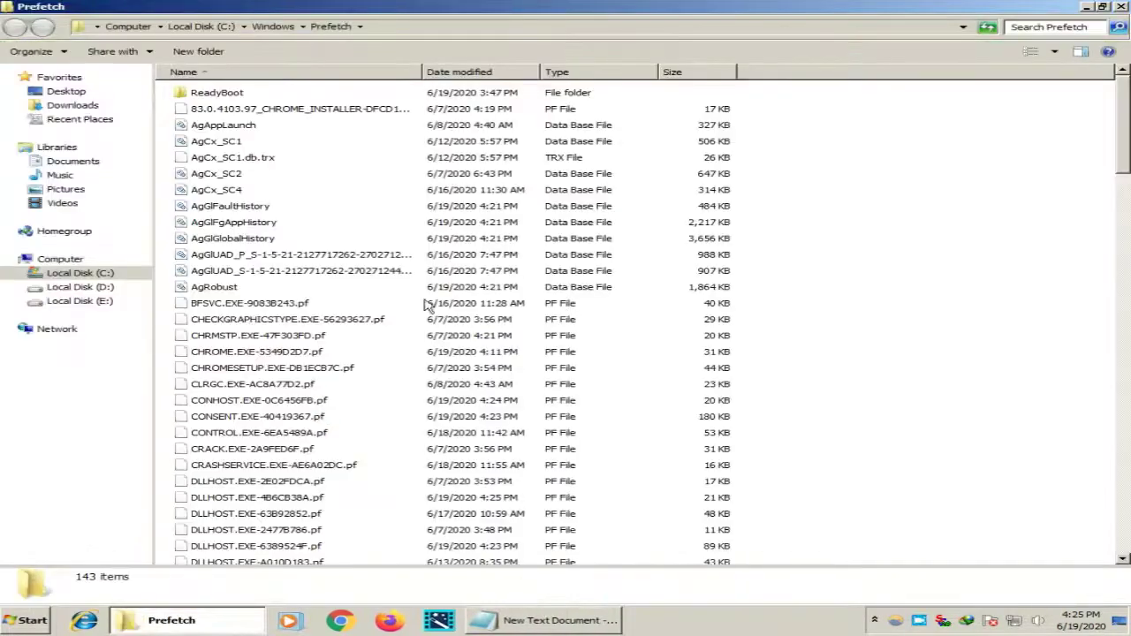
# - Delete all files and folders in the Prefetch folder, confirming the deletion
pyautogui.hotkey('ctrl', 'a')
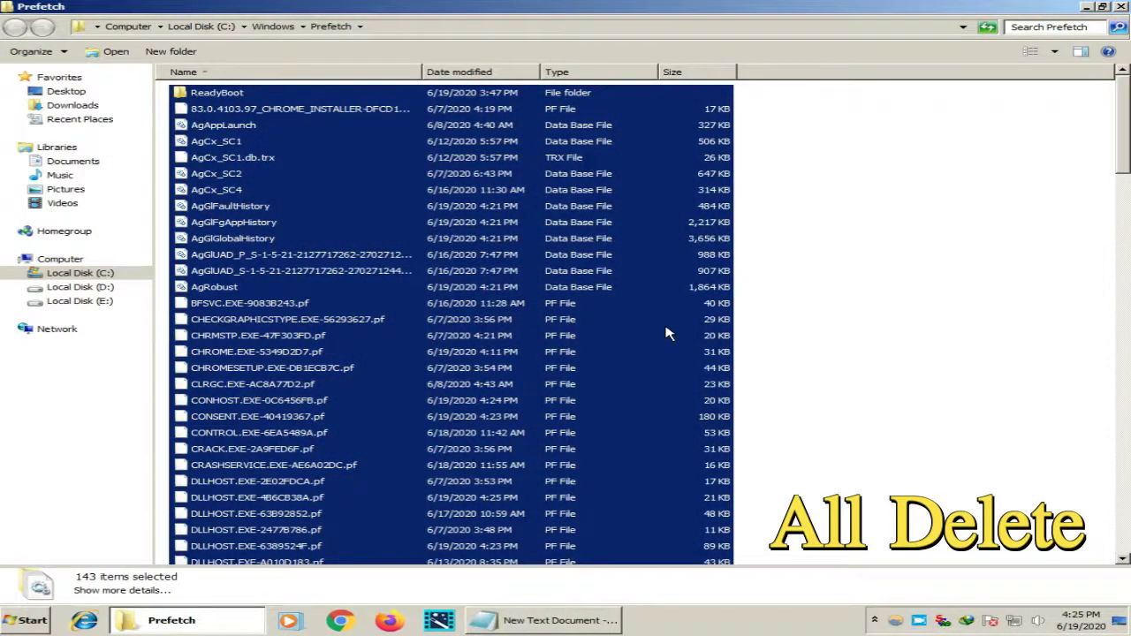
pyautogui.press('Delete')
pyautogui.click(642, 322)
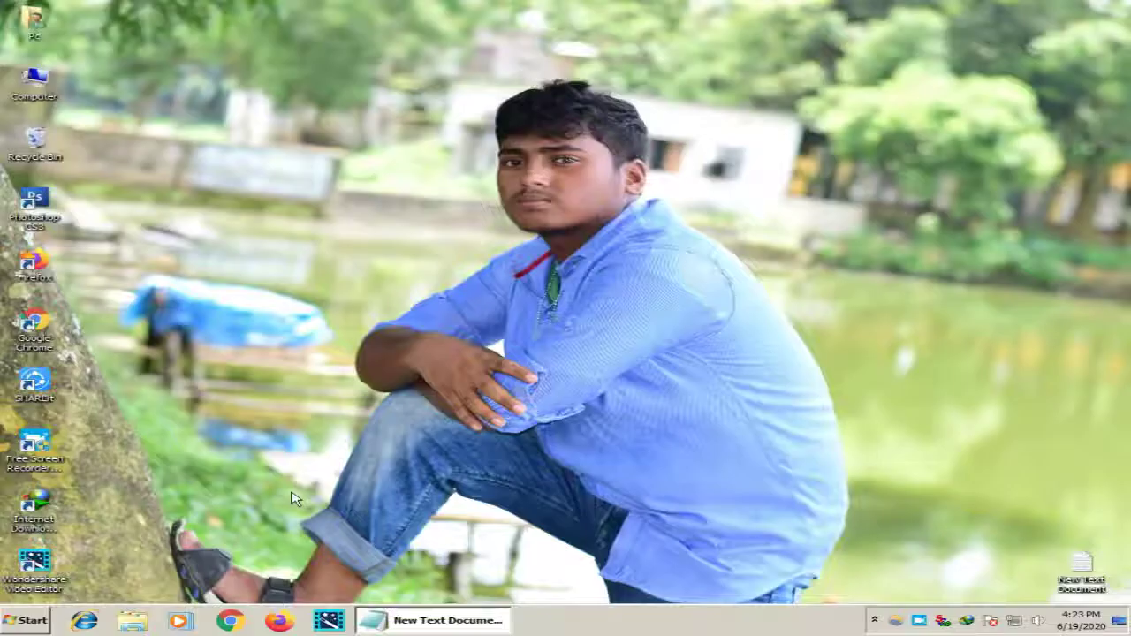
# - Open the Windows Temp folder with the Run command "temp" and close the folder window
pyautogui.click(34, 619)
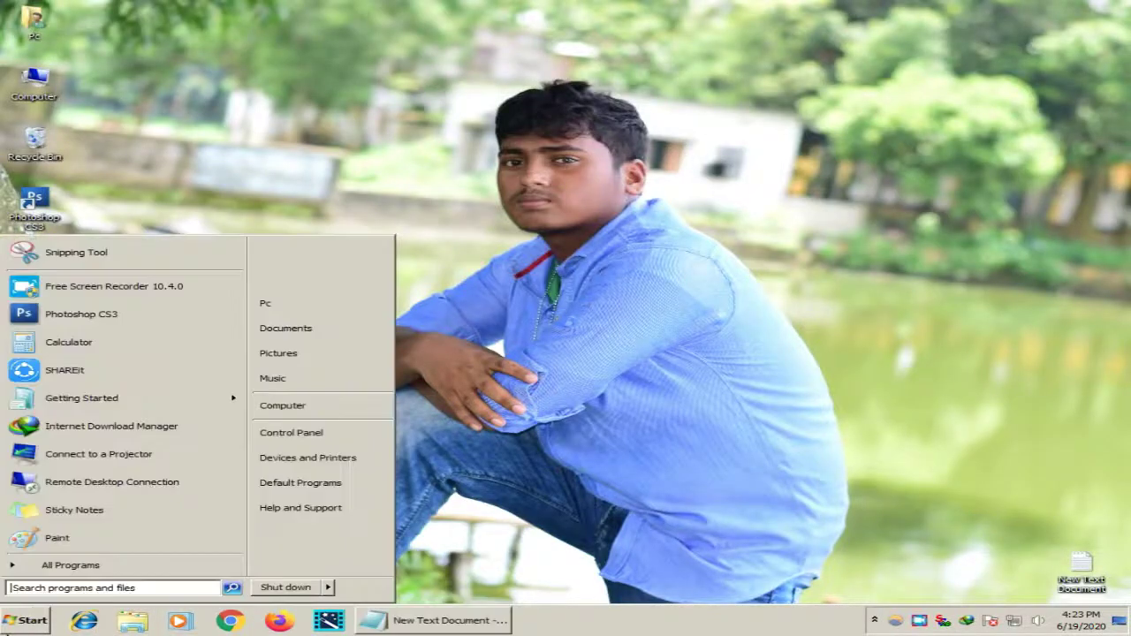
pyautogui.click(36, 587)
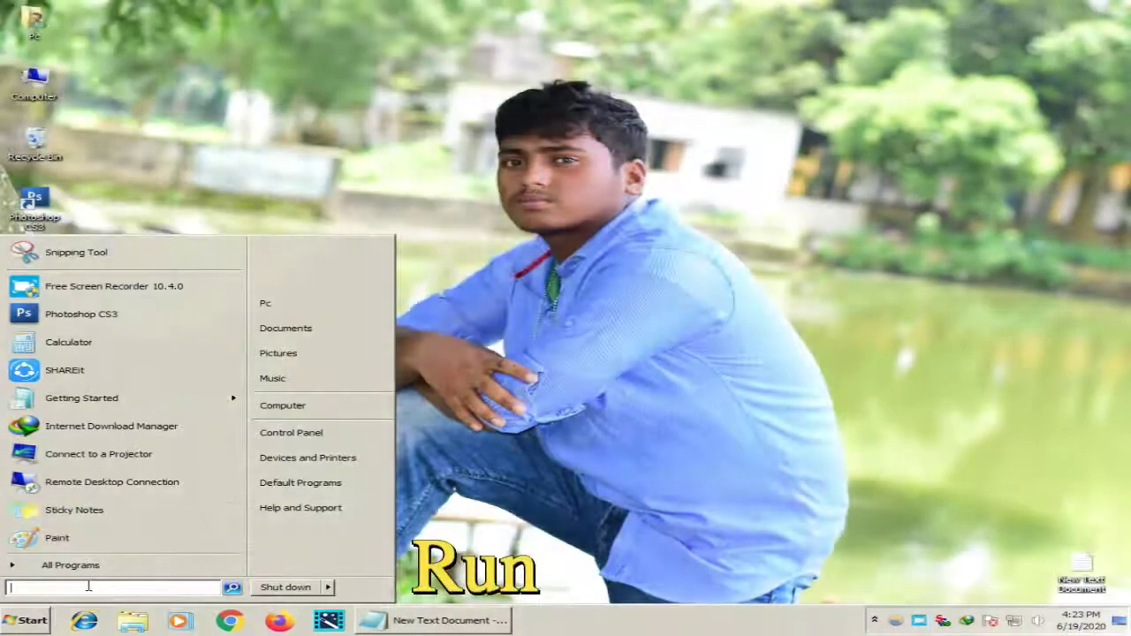
pyautogui.write('r')
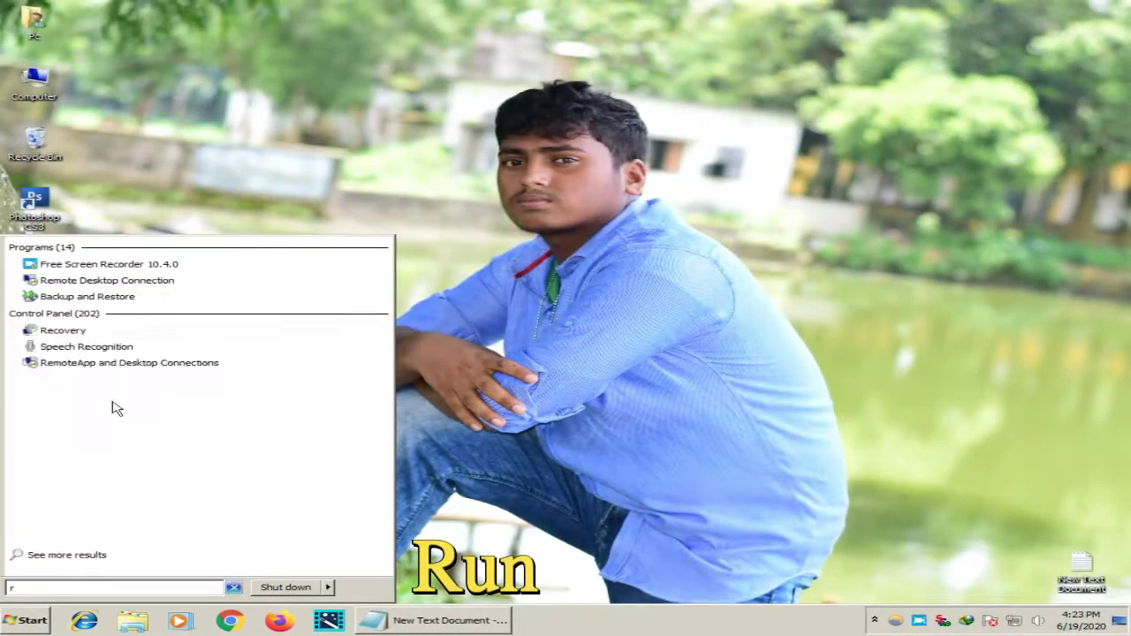
pyautogui.write('un')
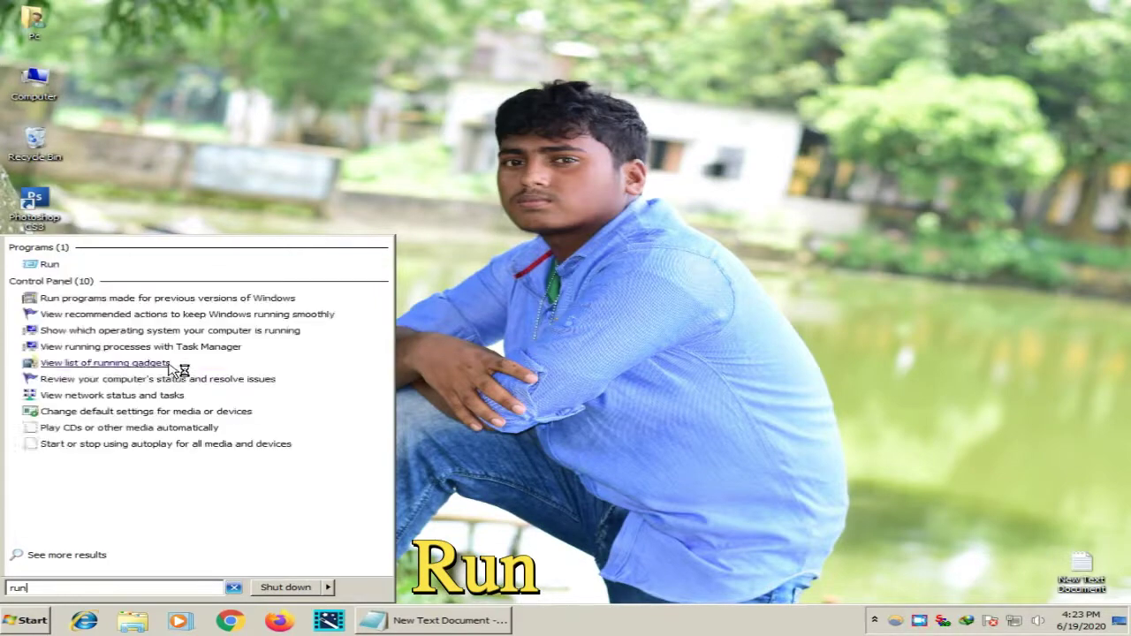
pyautogui.click(49, 265)
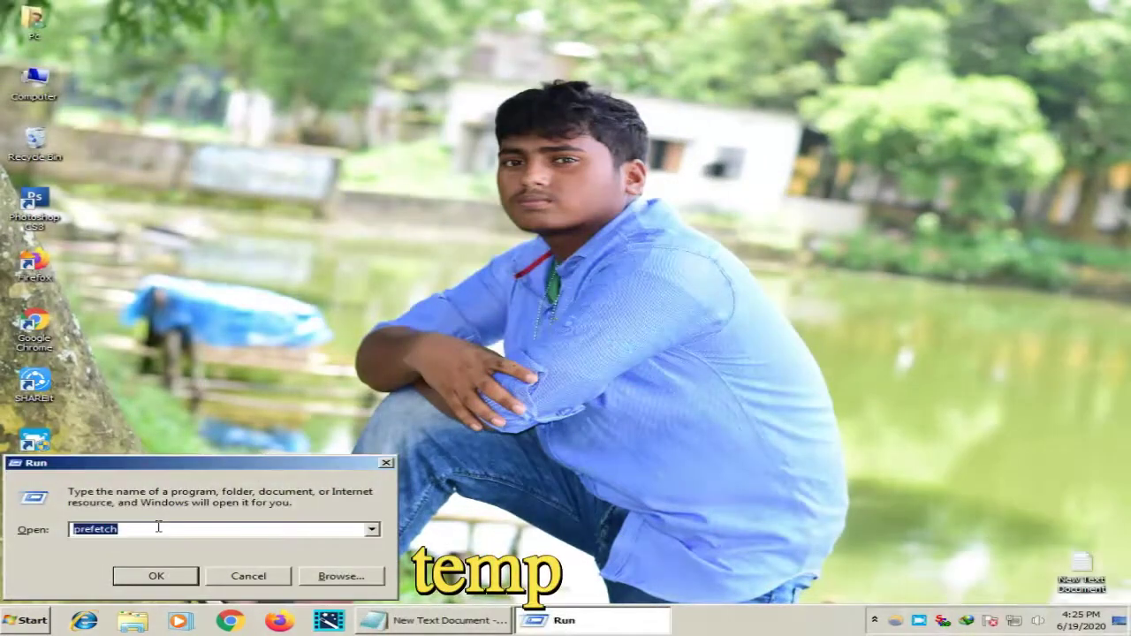
pyautogui.write('t')
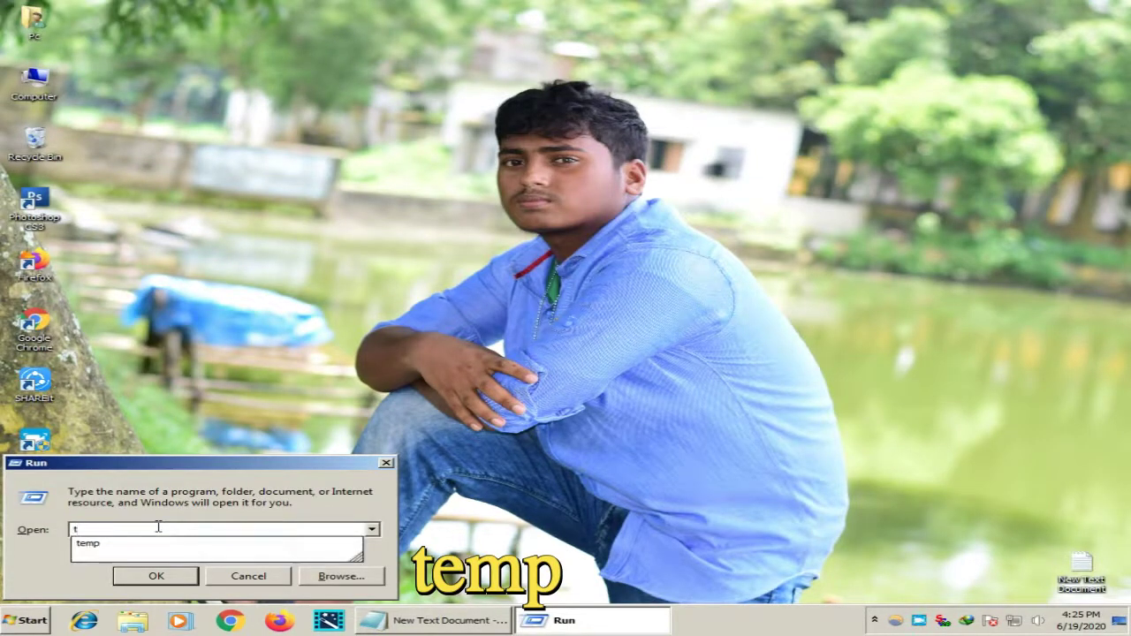
pyautogui.write('en')
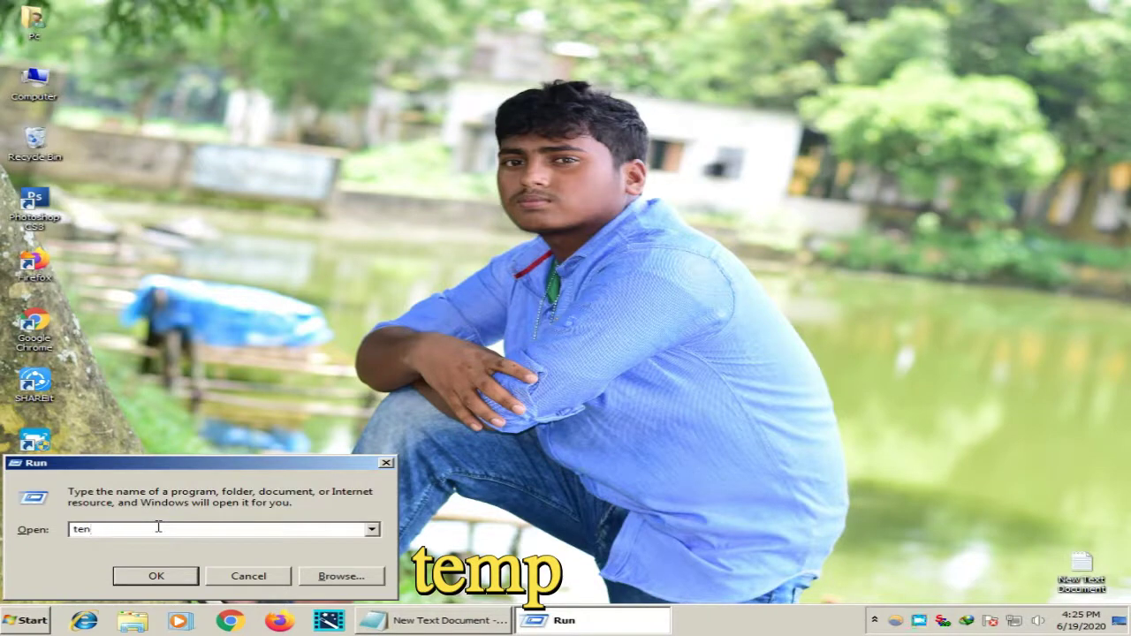
pyautogui.press('BackSpace')
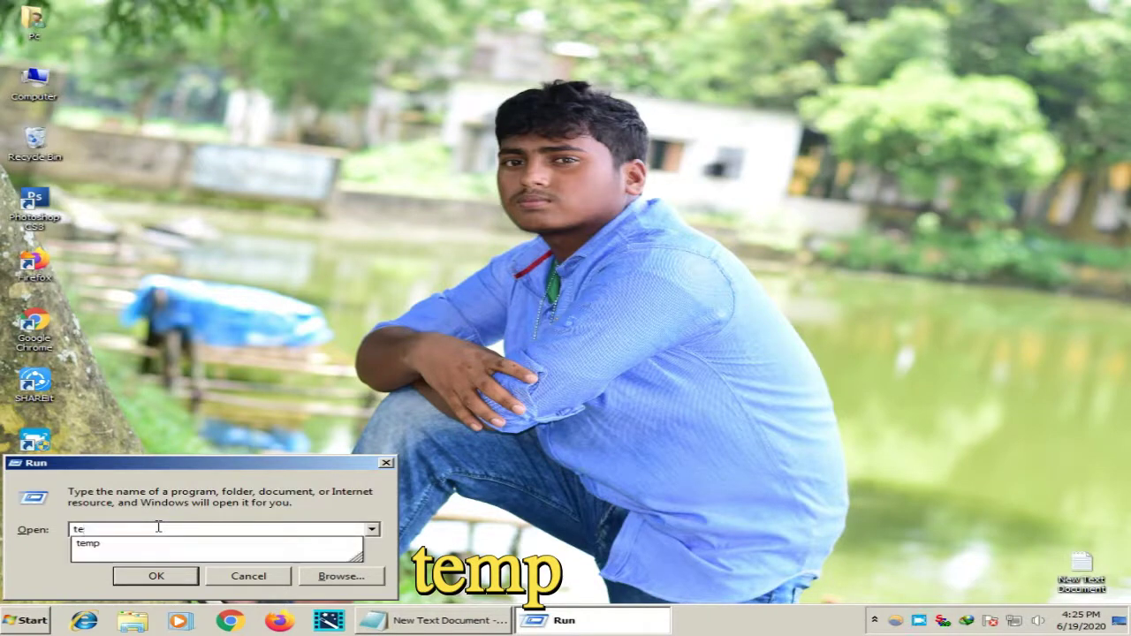
pyautogui.press('Down')
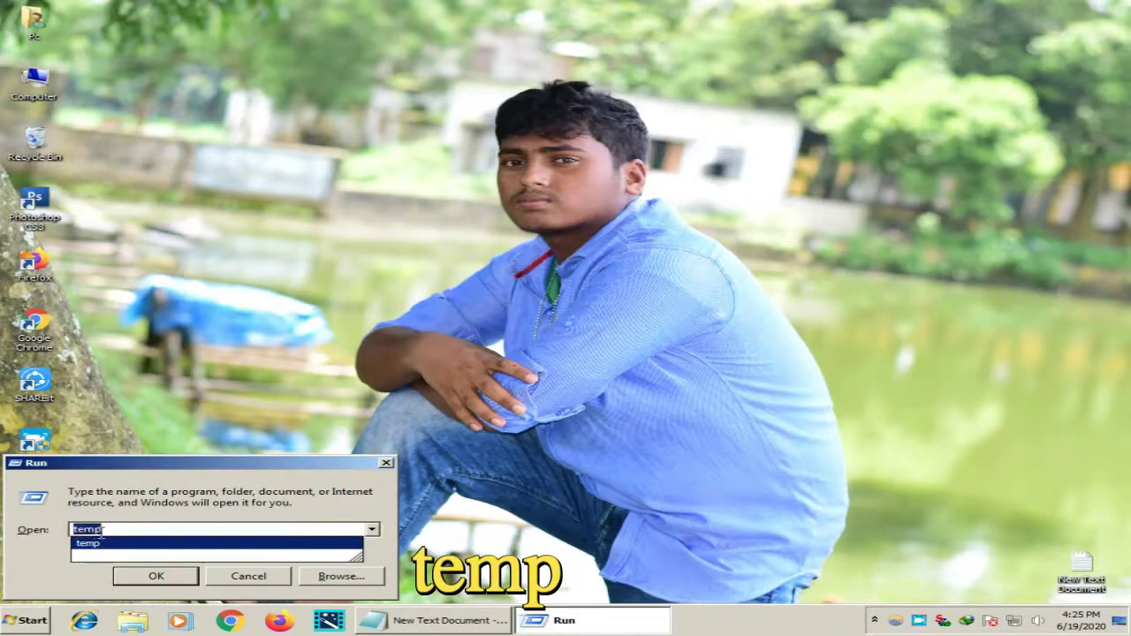
pyautogui.click(156, 575)
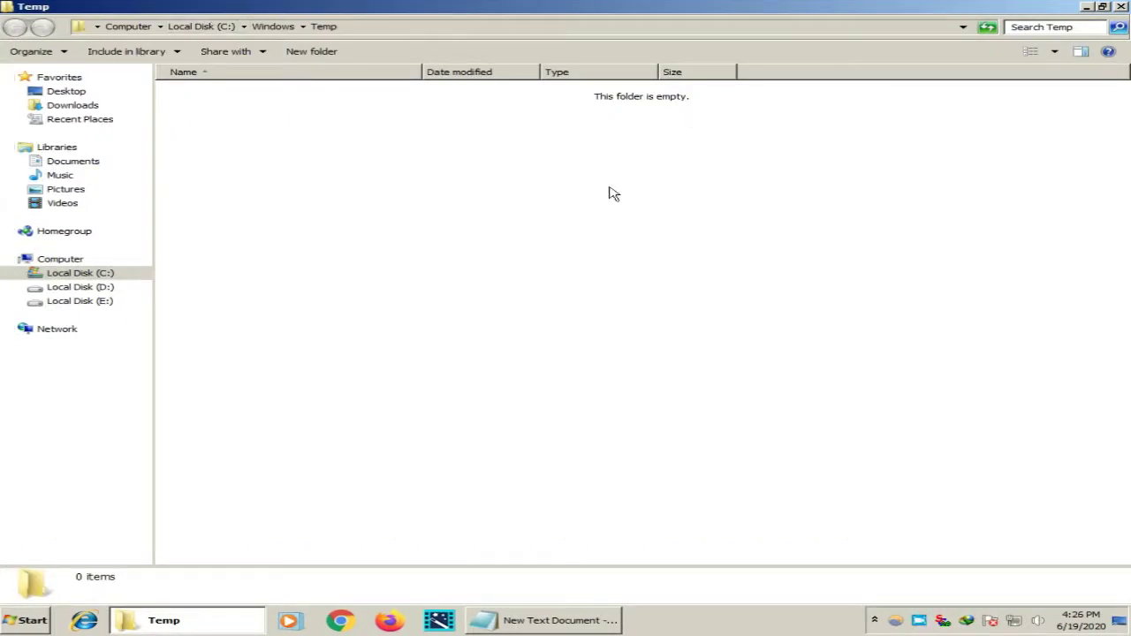
pyautogui.click(1122, 6)
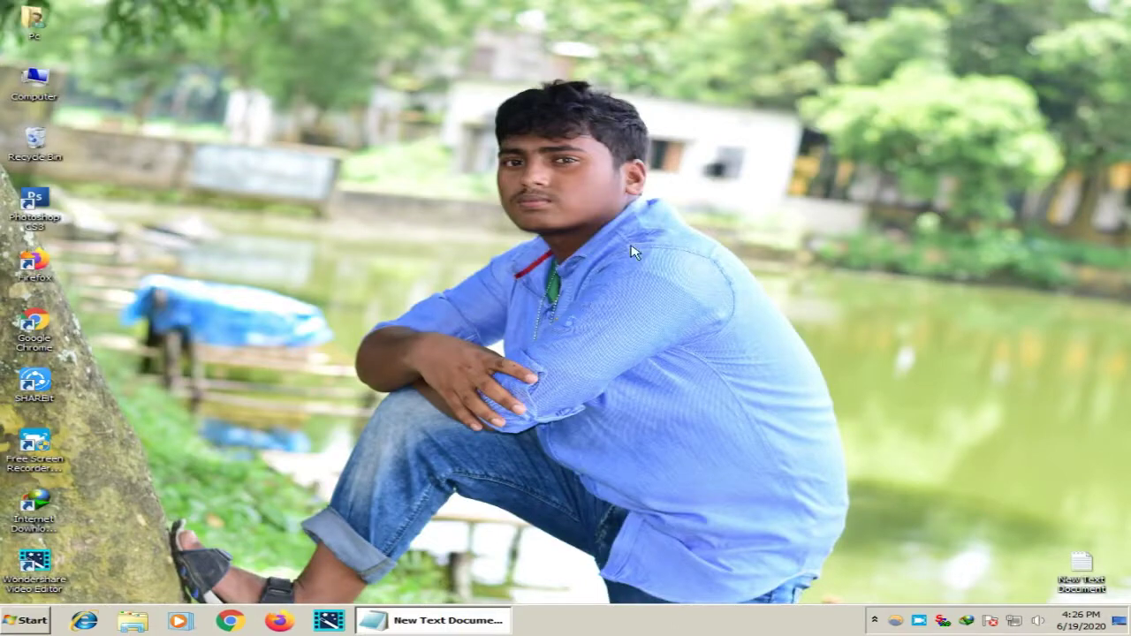
# - Open the Run dialog and execute the command "tree"
pyautogui.click(33, 618)
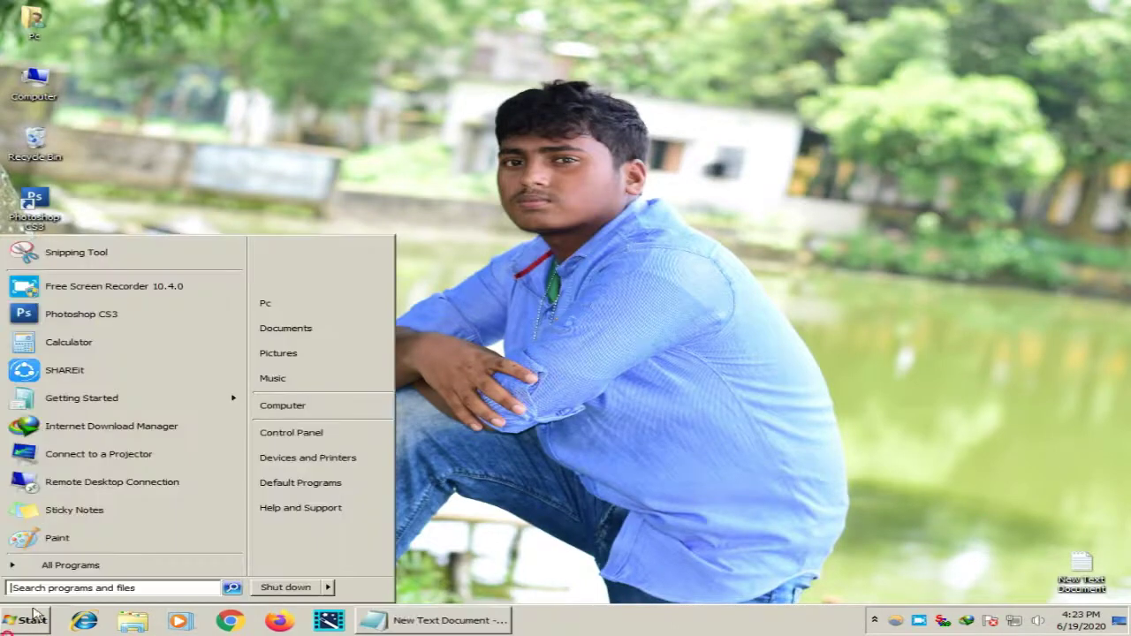
pyautogui.click(72, 586)
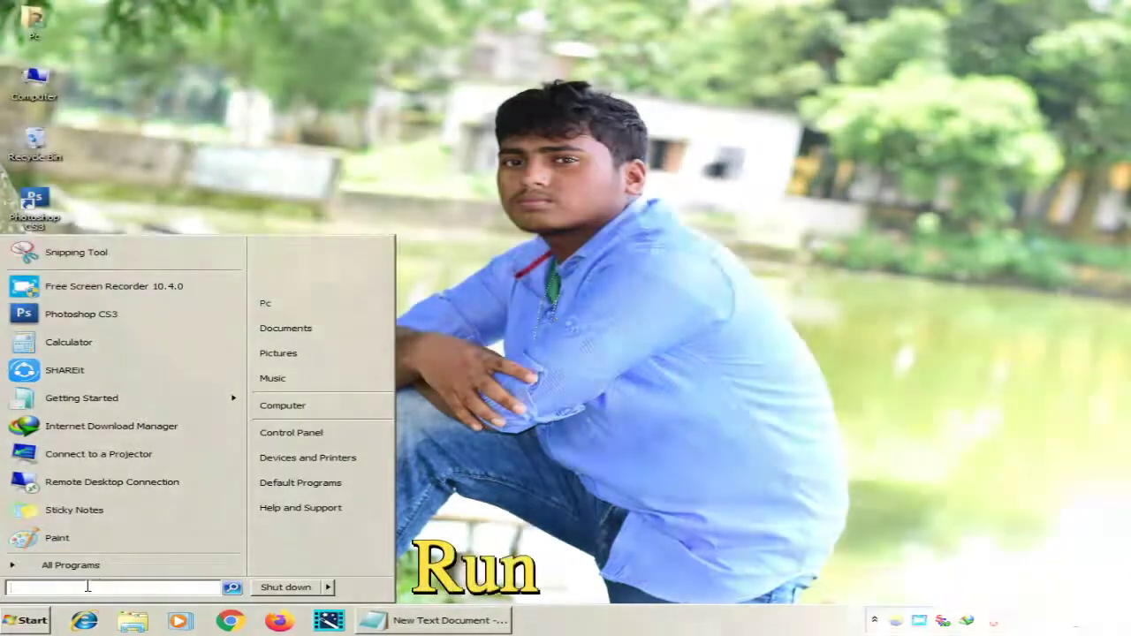
pyautogui.write('r')
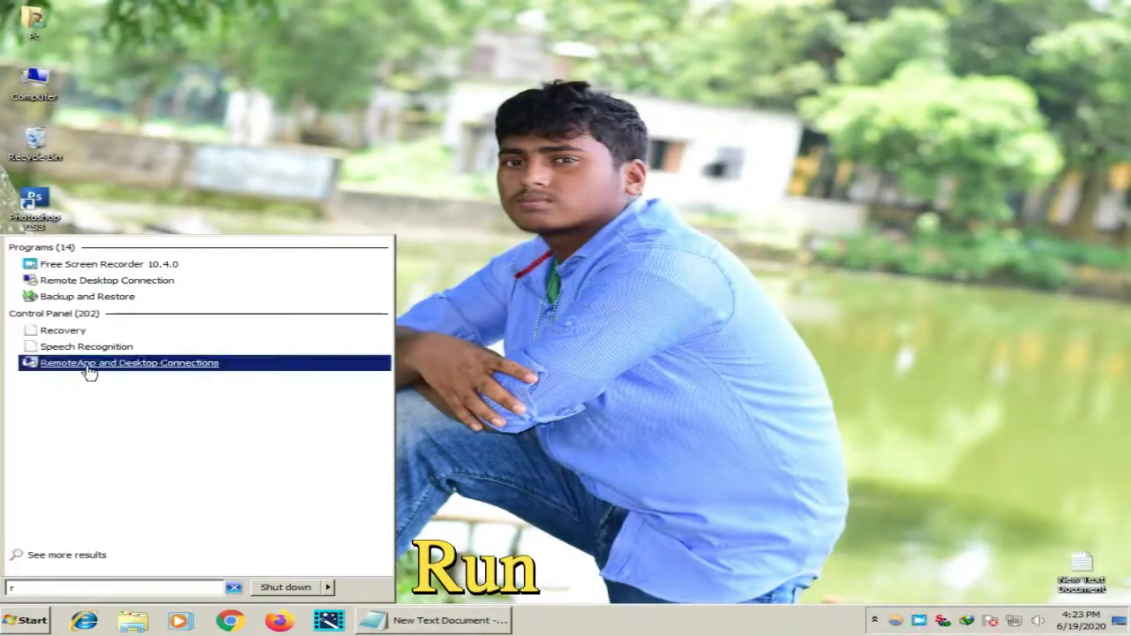
pyautogui.write('un')
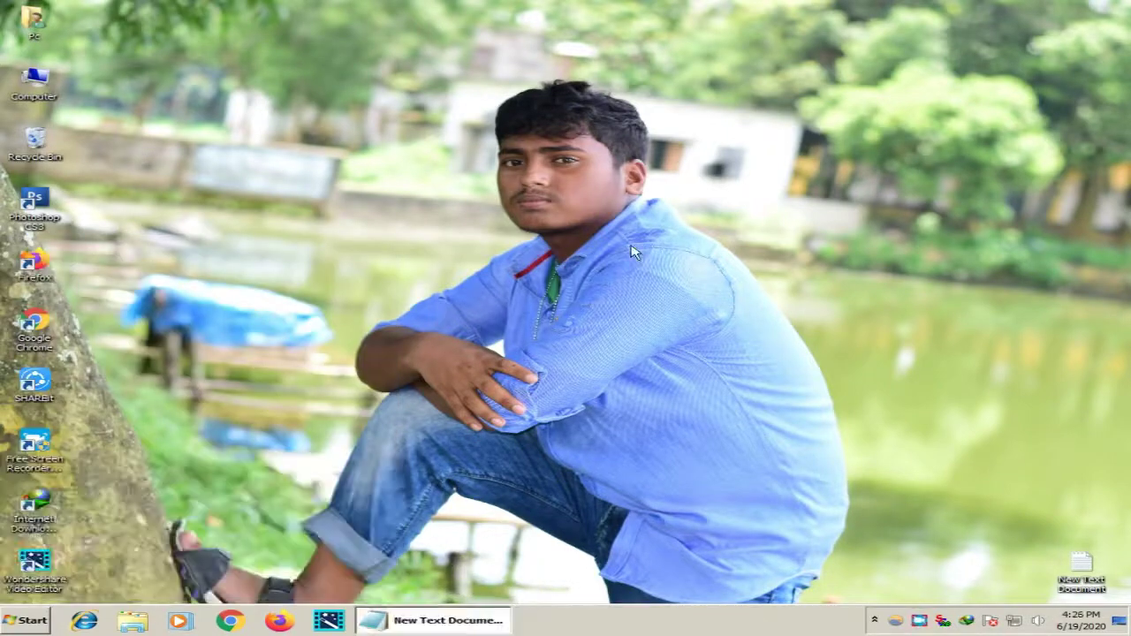
pyautogui.press('super+r')
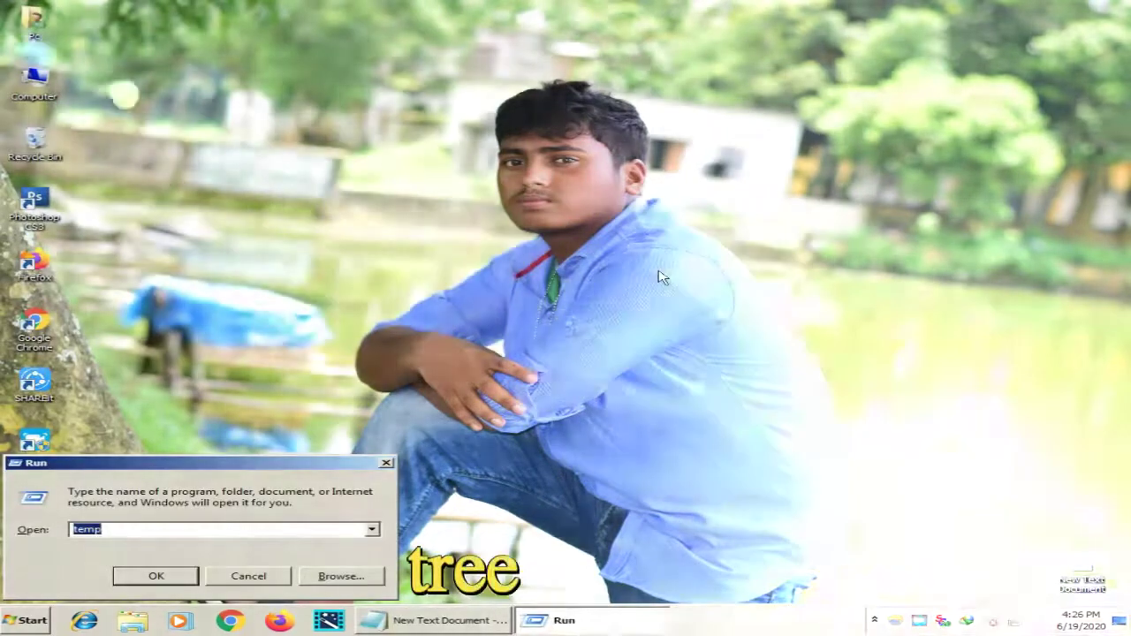
pyautogui.write('t')
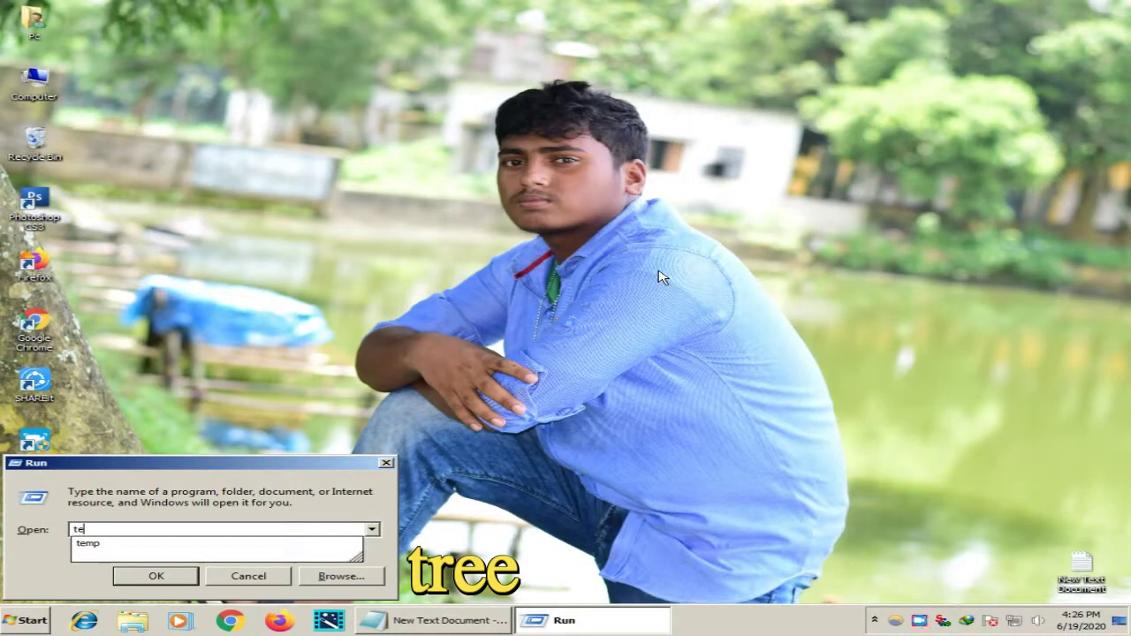
pyautogui.write('ree')
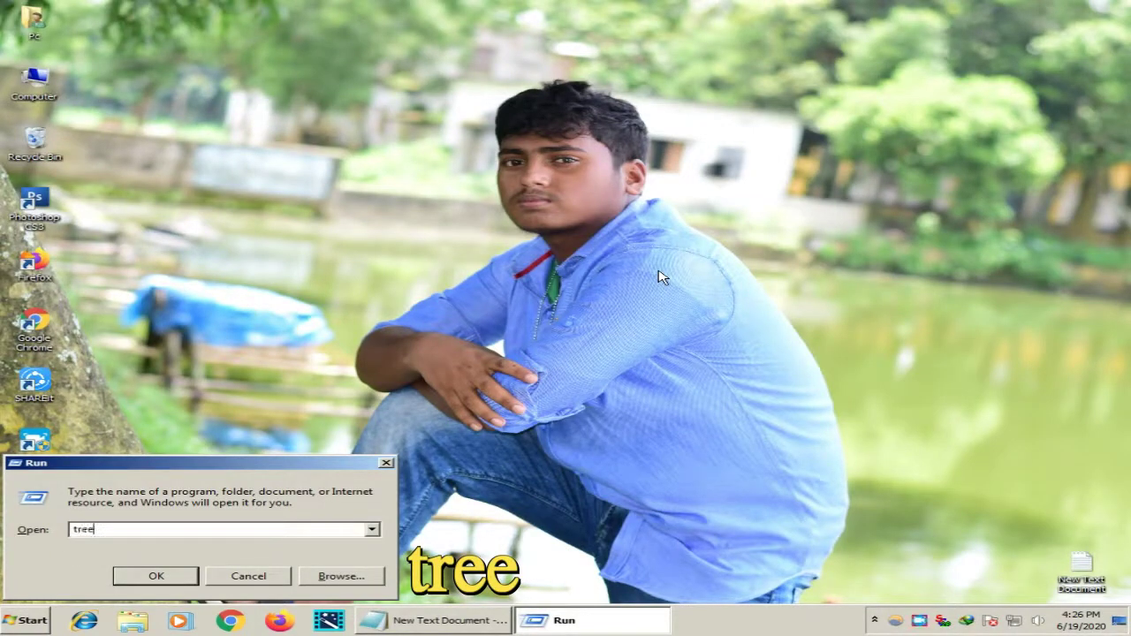
pyautogui.doubleClick(106, 531)
pyautogui.click(109, 530)
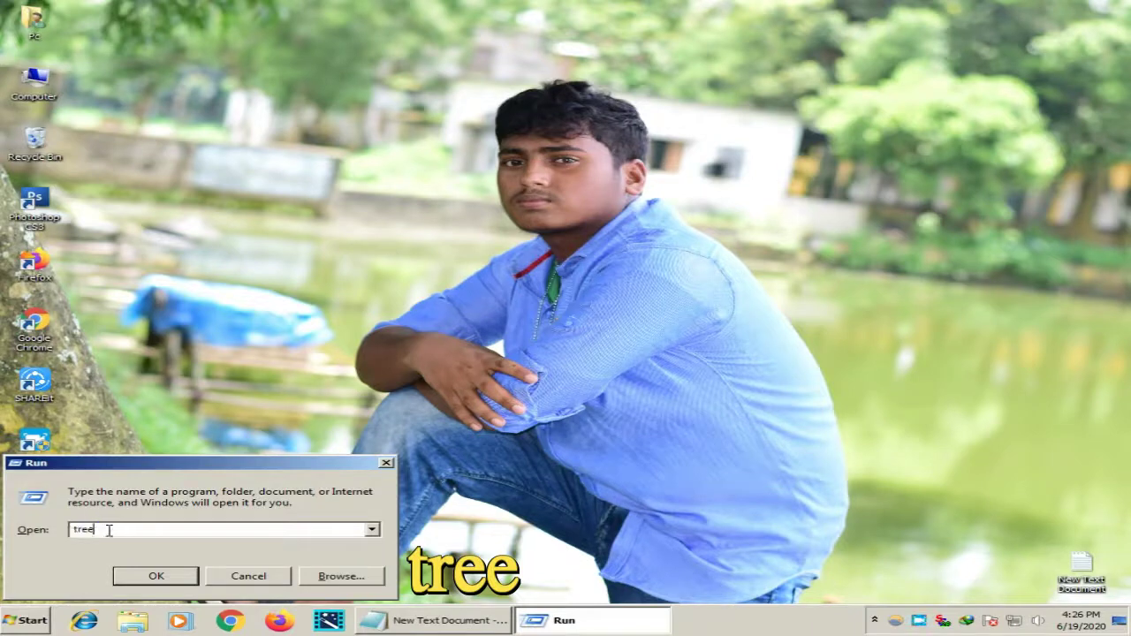
pyautogui.click(150, 575)
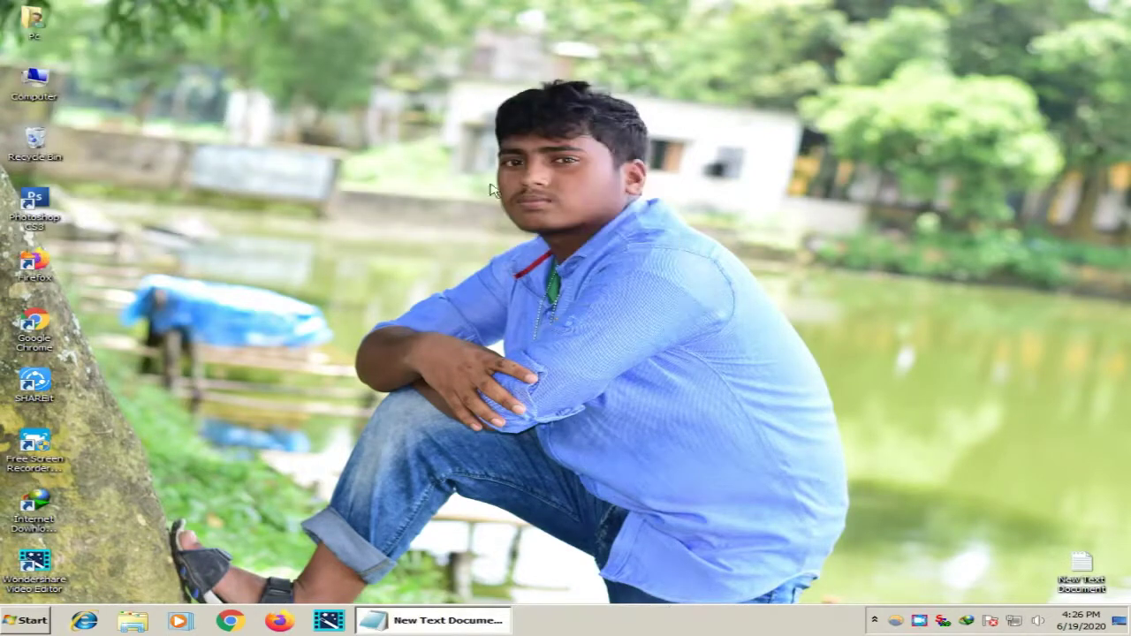
# - Empty the Recycle Bin from the desktop, confirming the permanent deletion of all items
pyautogui.click(41, 146)
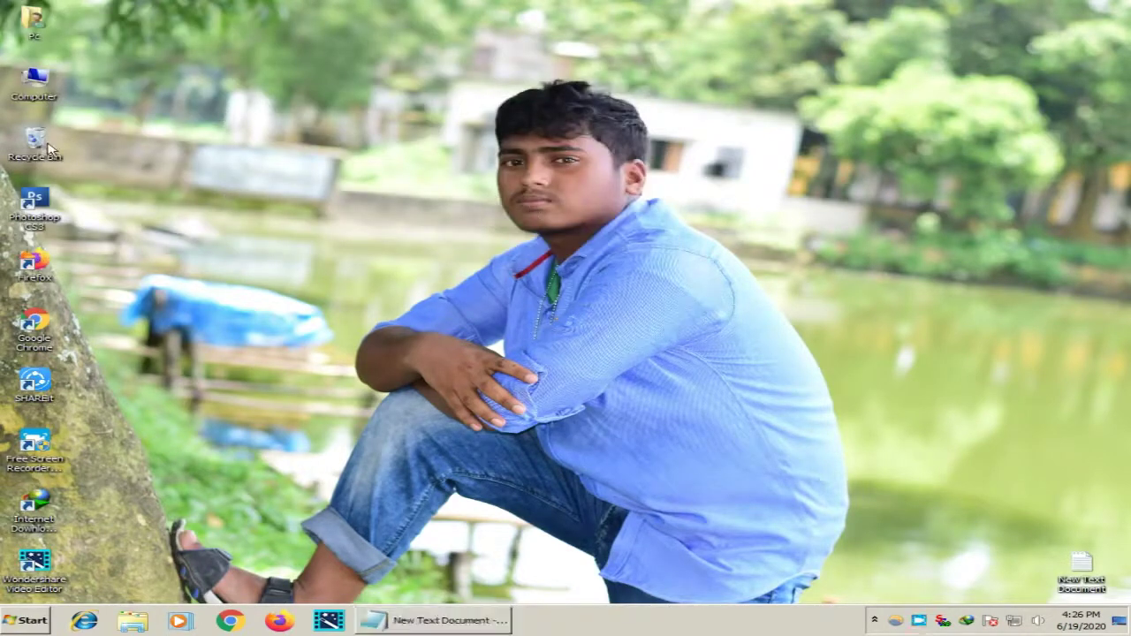
pyautogui.rightClick(40, 146)
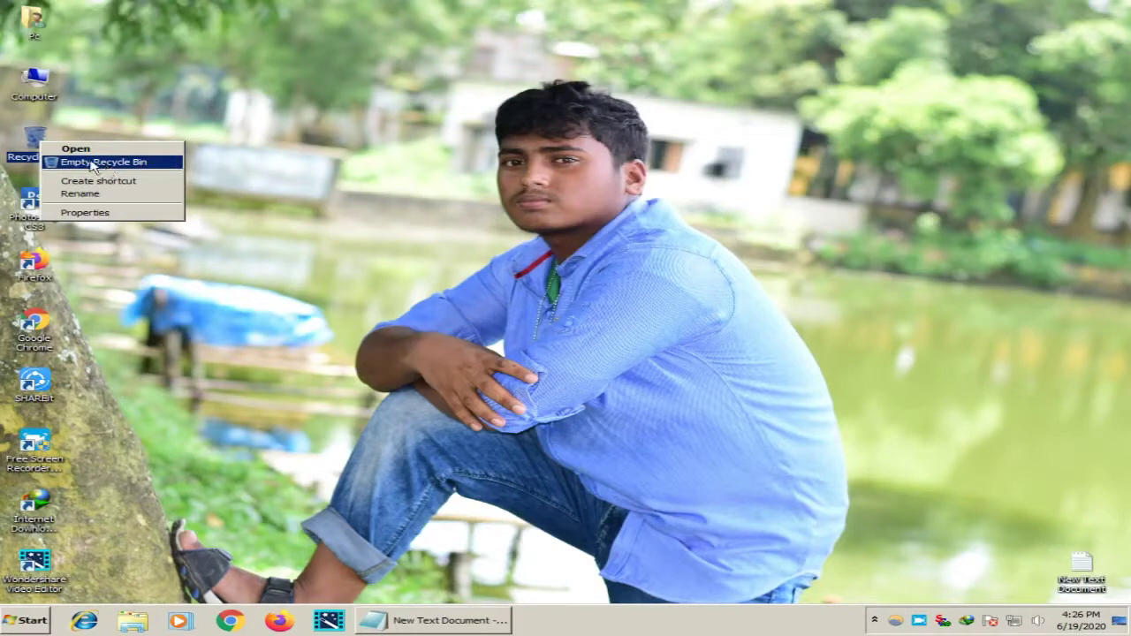
pyautogui.click(97, 159)
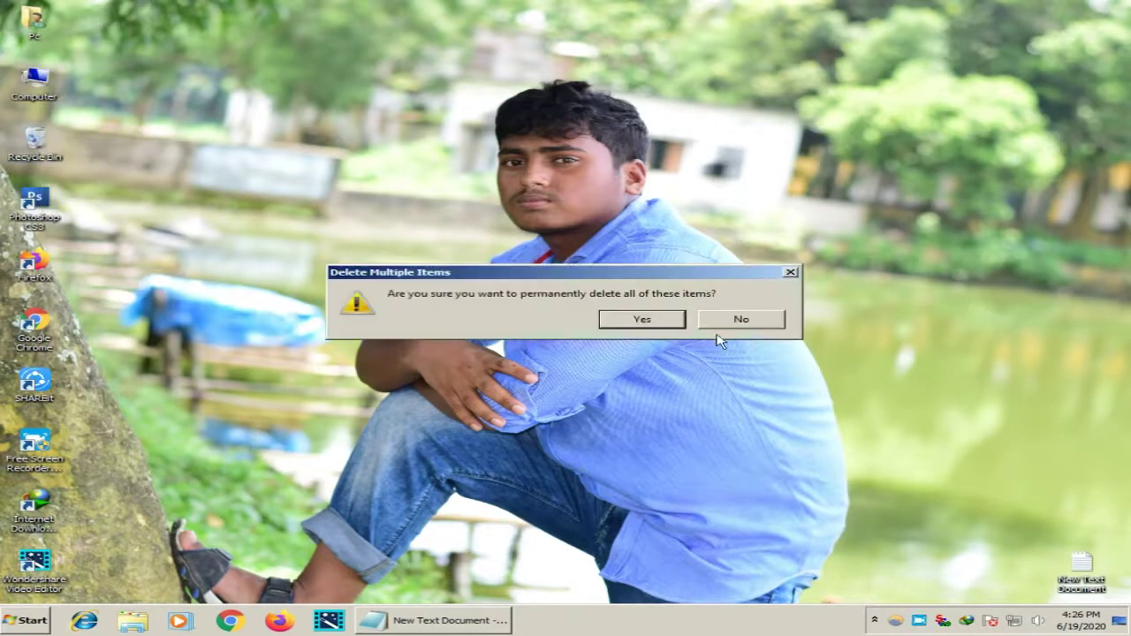
pyautogui.click(642, 320)
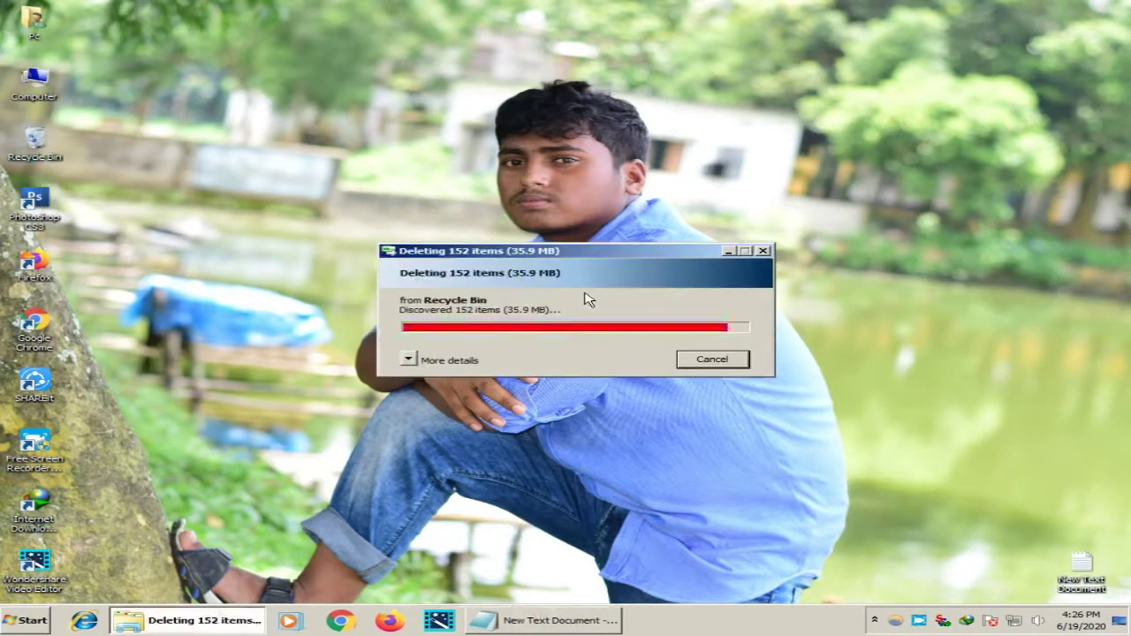
pyautogui.click(550, 353)
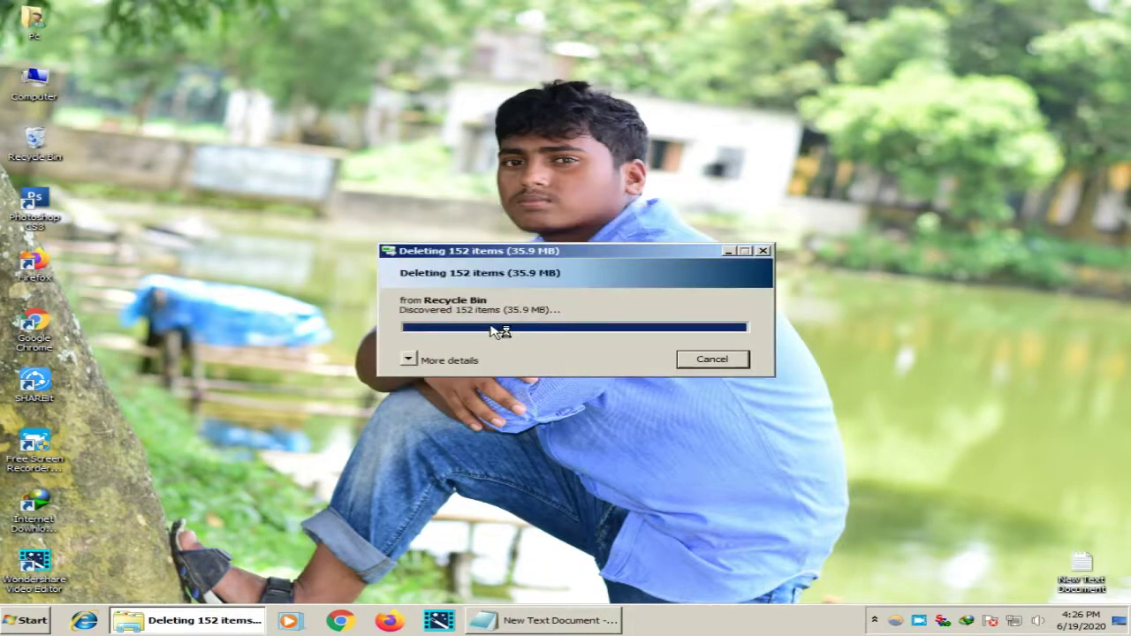
# - Open the Computer window to view the hard disk drives and their free space, and close it
pyautogui.doubleClick(34, 80)
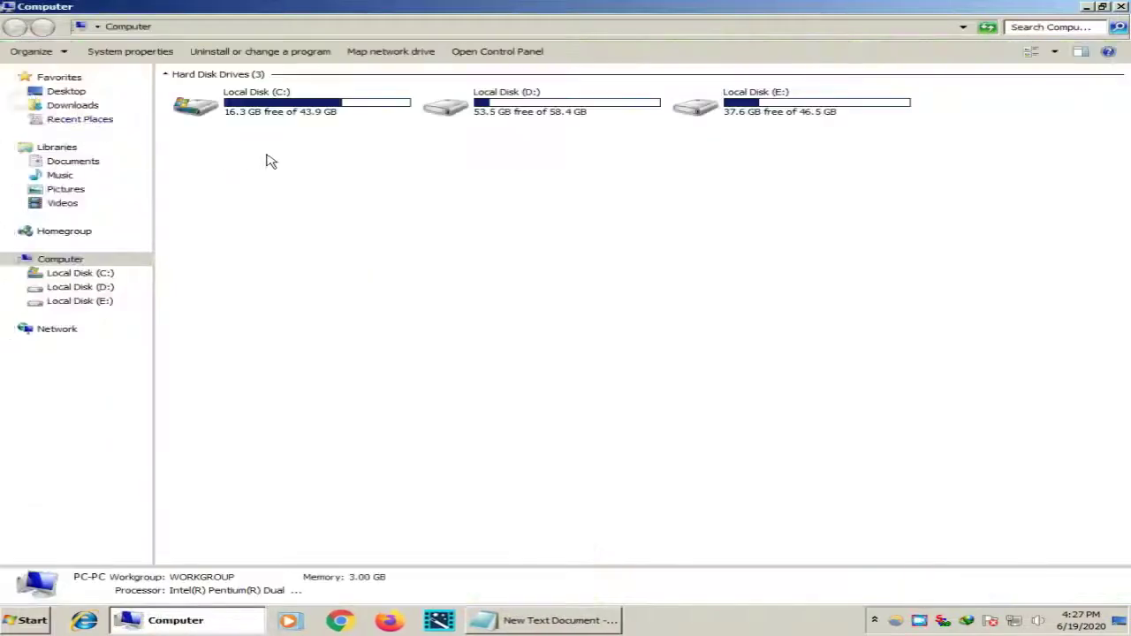
pyautogui.rightClick(296, 190)
pyautogui.click(292, 194)
pyautogui.click(1121, 6)
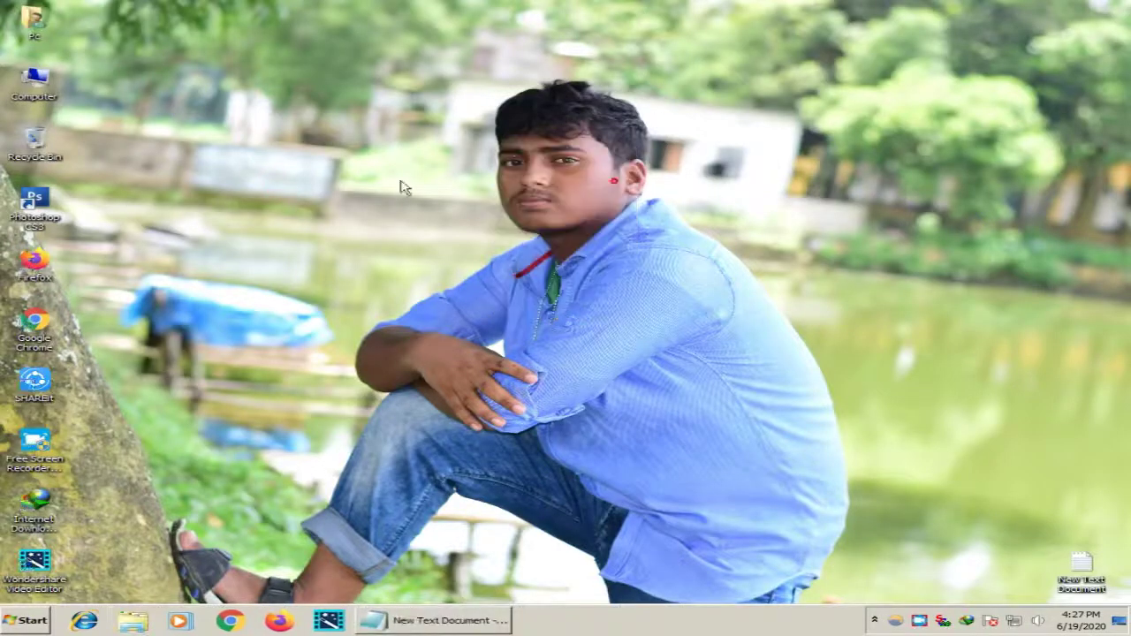